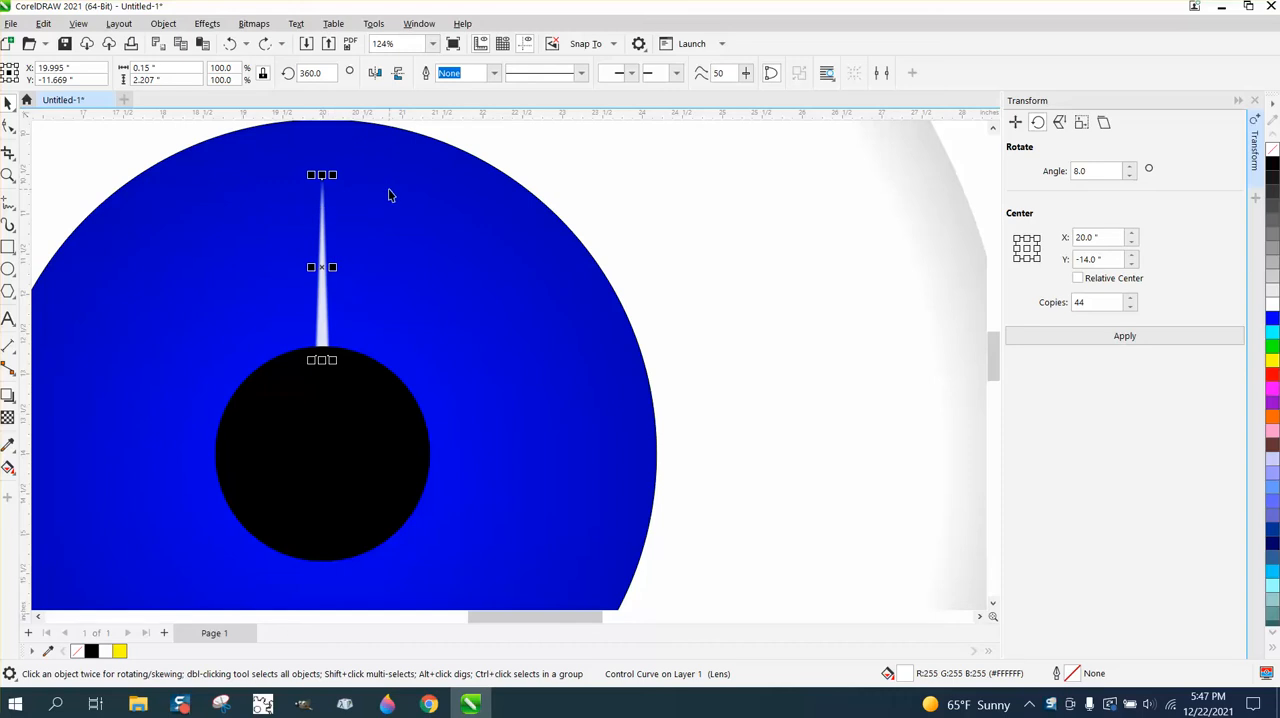
- Duplicate the white spike above the pupil by rotating a copy about 3 degrees counterclockwise around the pupil's centre
key("ctrl+shift+z")
left_click(322, 267)
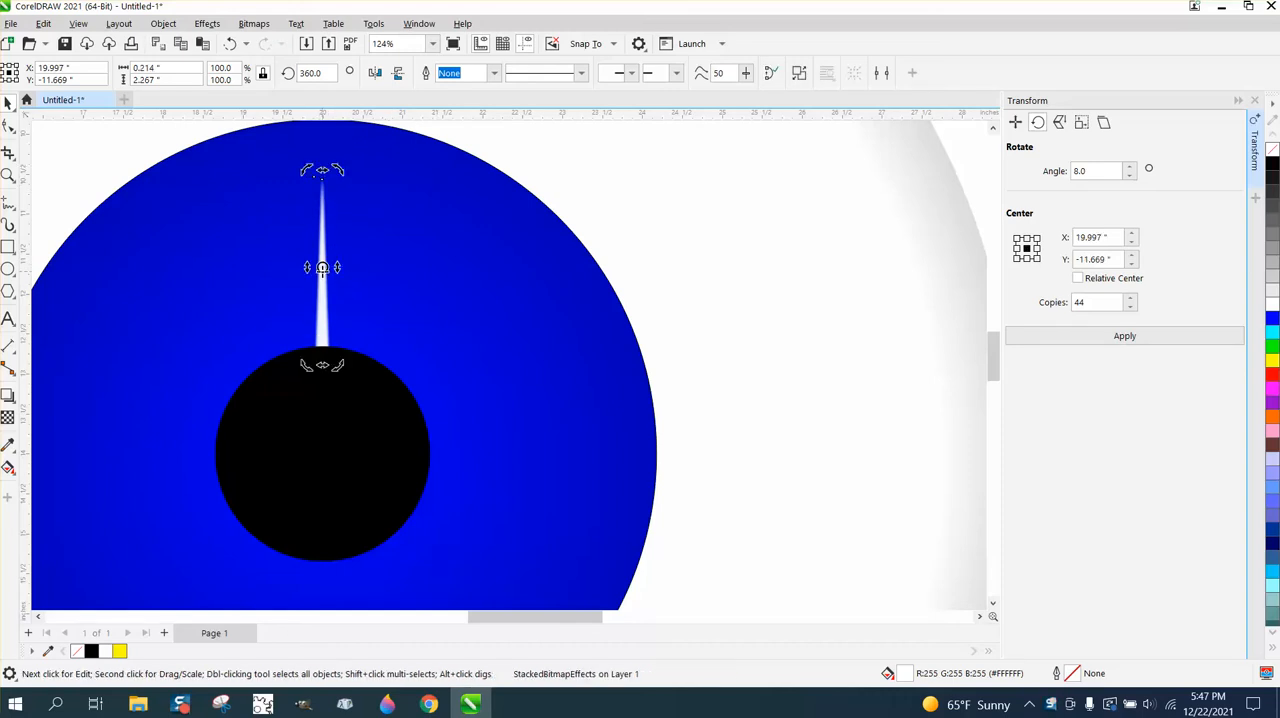
left_click_drag(322, 267, 318, 447)
left_click(318, 268)
left_click(318, 268)
left_click(320, 268)
left_click(322, 267)
left_click_drag(322, 267, 324, 446)
left_click_drag(337, 172, 366, 183)
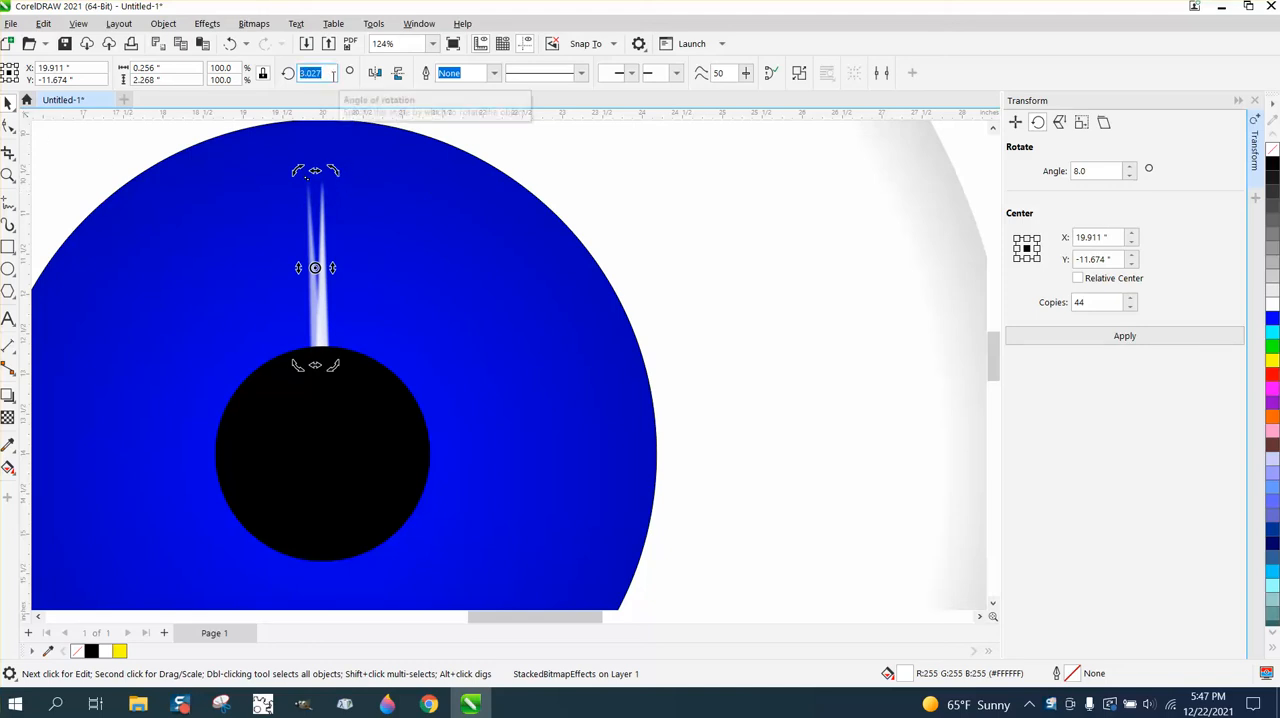
- Set the copied spike's rotation angle to 2 degrees
type("2")
key("Return")
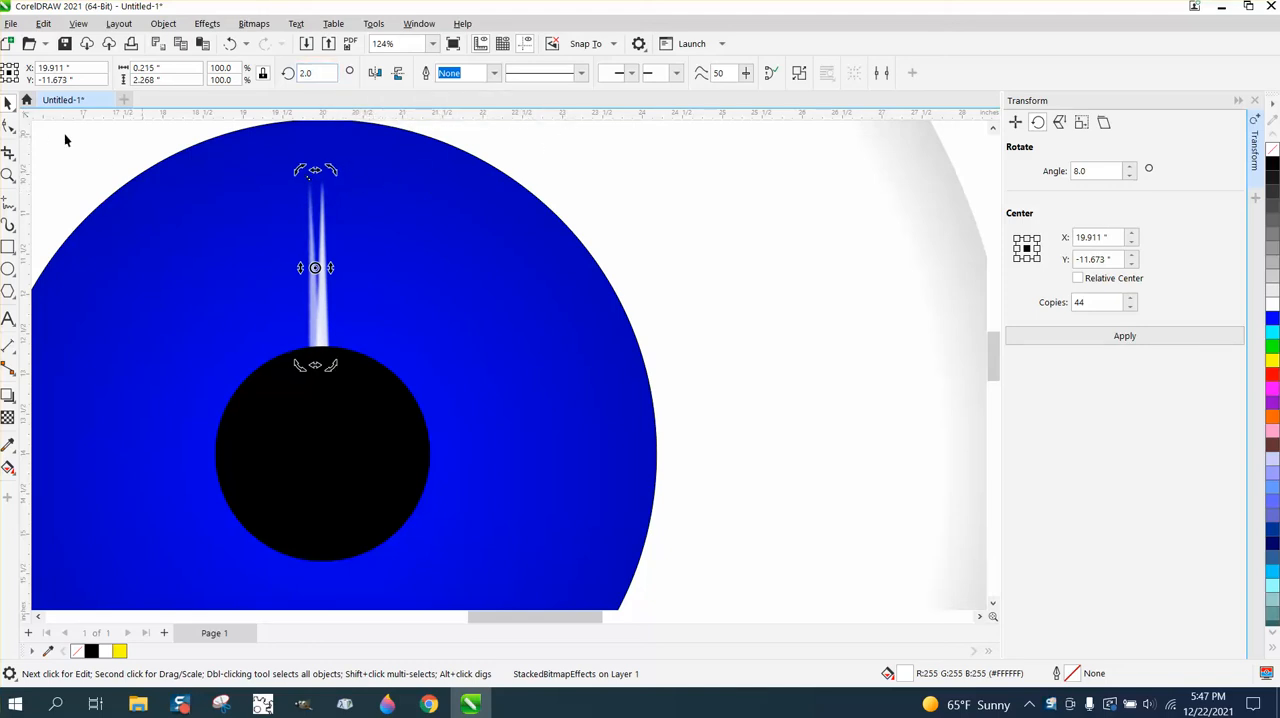
left_click(190, 155)
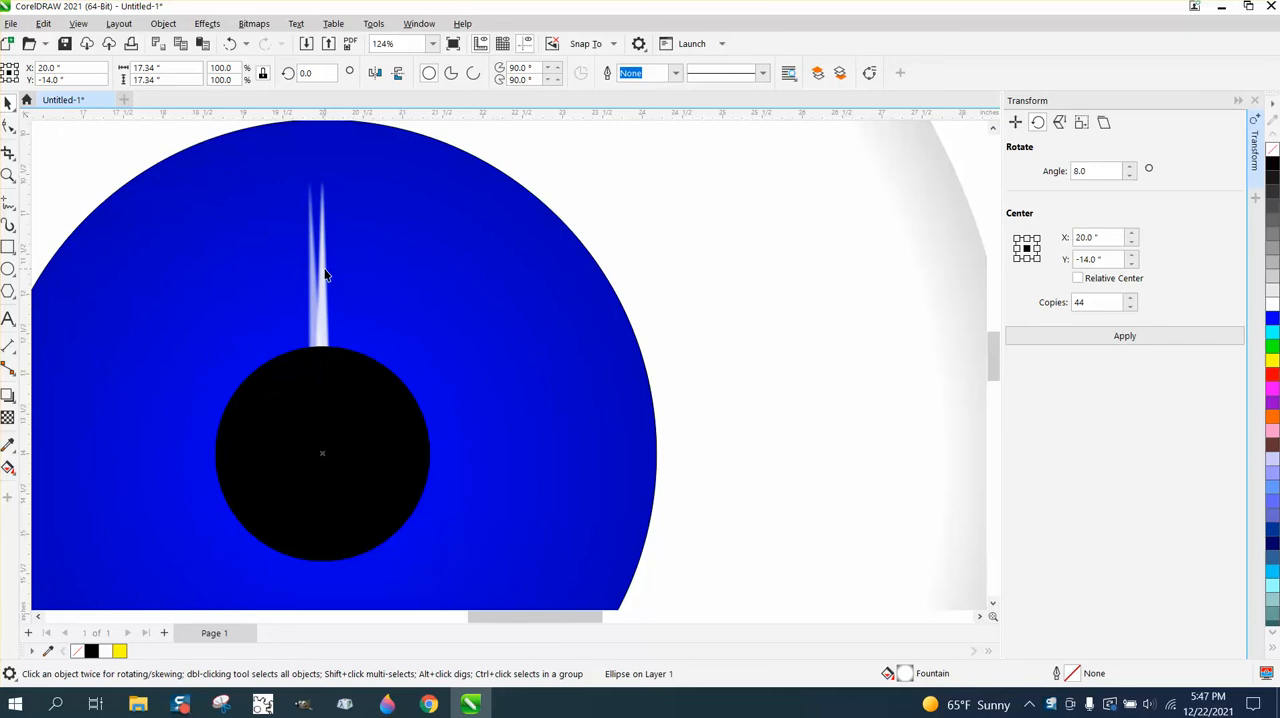
- Pull the extra overlapping spike away from the original and delete it, and shorten the tilted left spike from its tip
left_click_drag(324, 275, 372, 269)
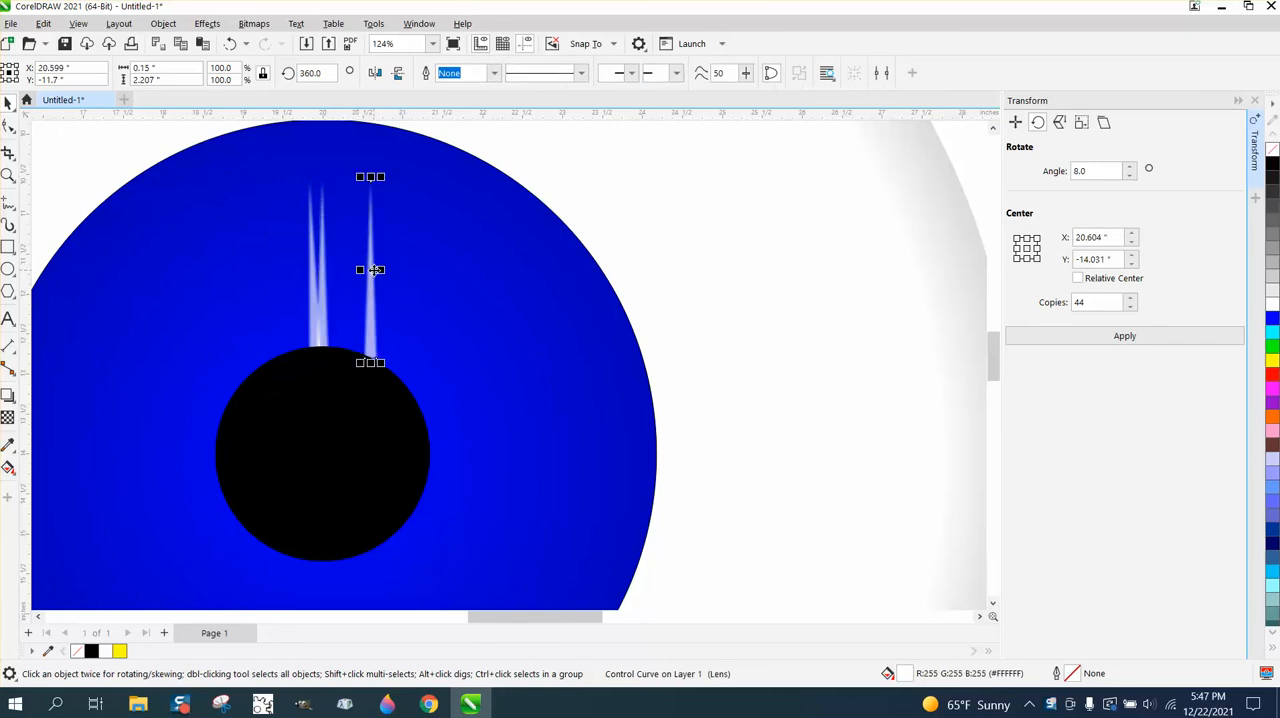
key("Delete")
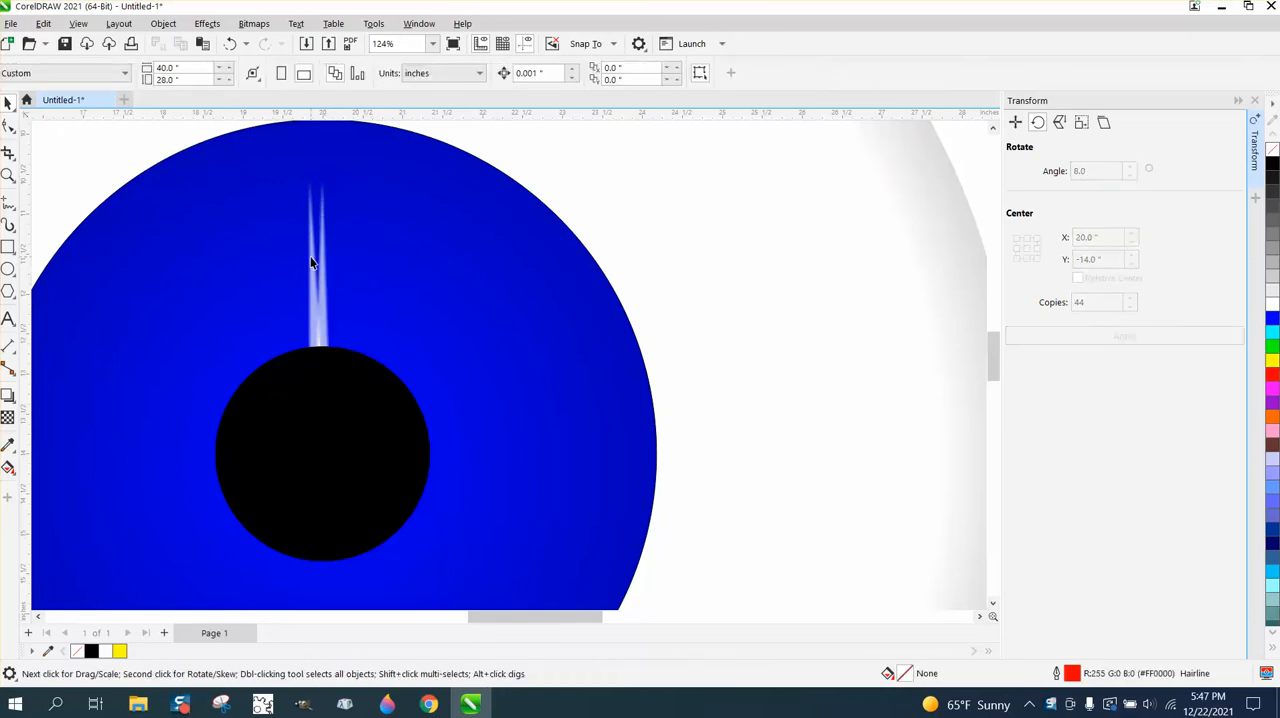
left_click(311, 262)
left_click_drag(315, 174, 320, 218)
left_click(46, 126)
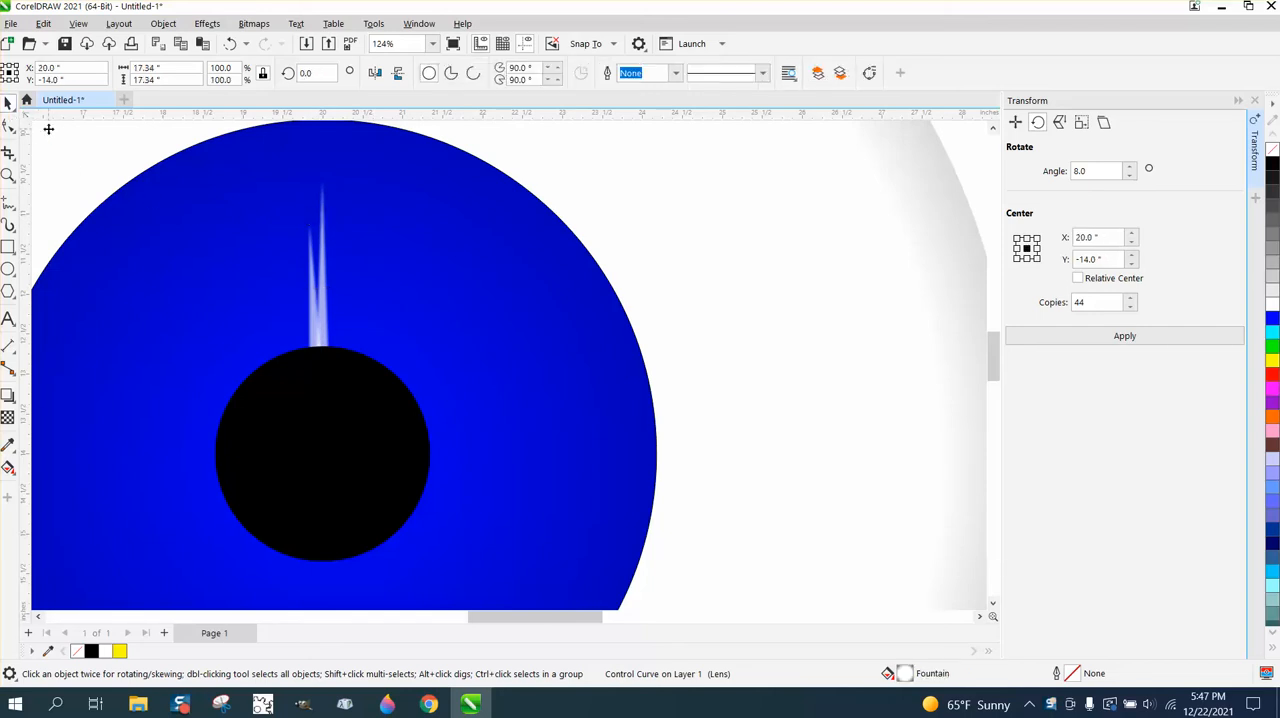
- Select the tall and short white spikes above the pupil together and group them
scroll(512, 298, "down", 1)
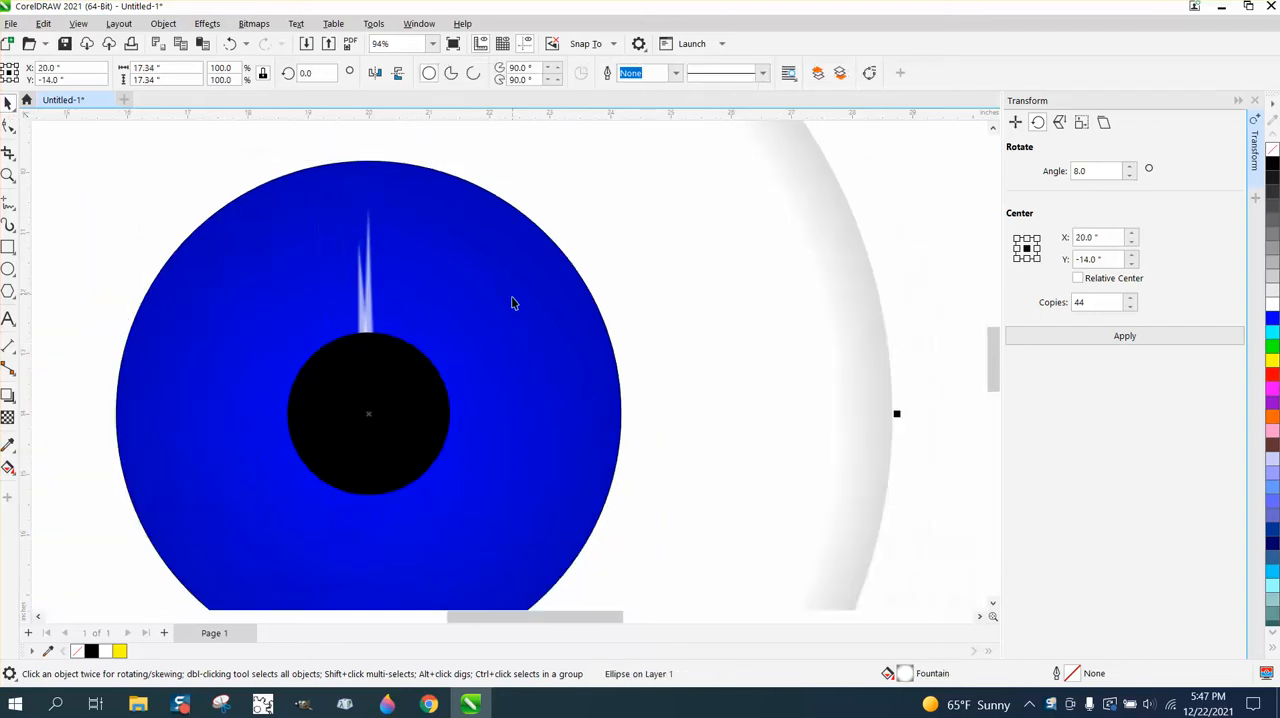
left_click(8, 175)
left_click_drag(274, 218, 468, 356)
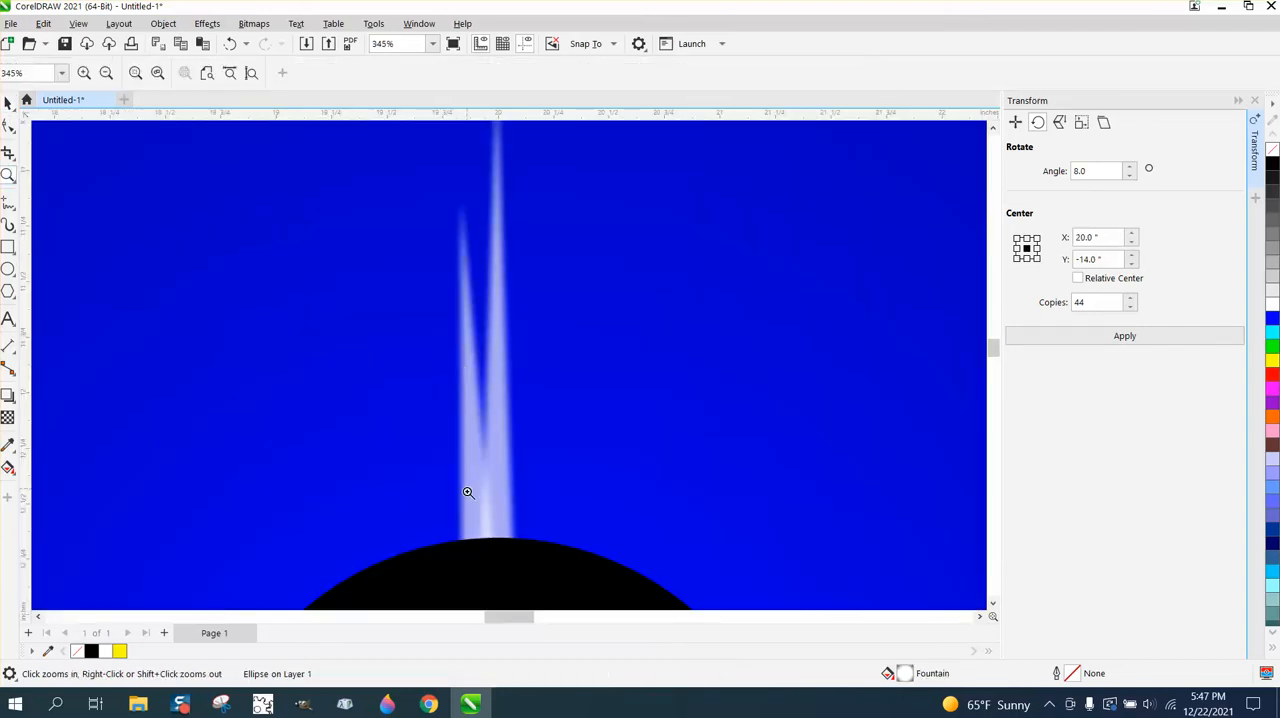
scroll(487, 510, "down", 6)
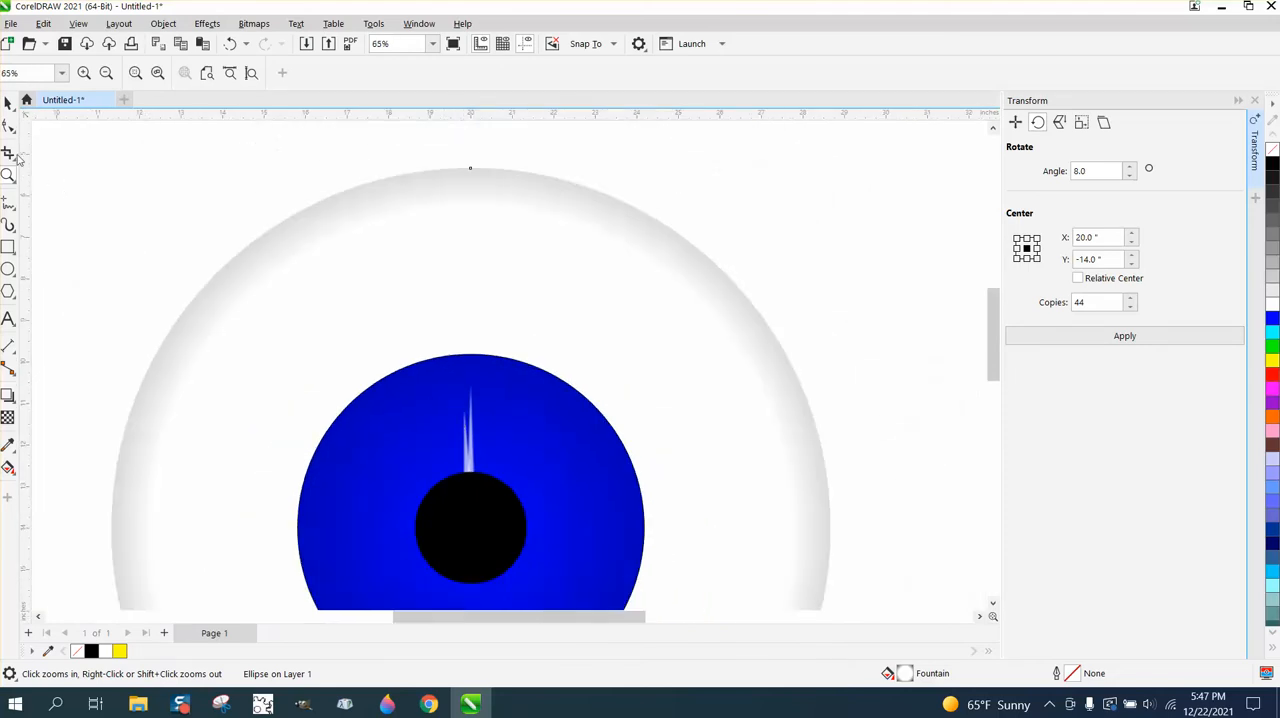
left_click(8, 103)
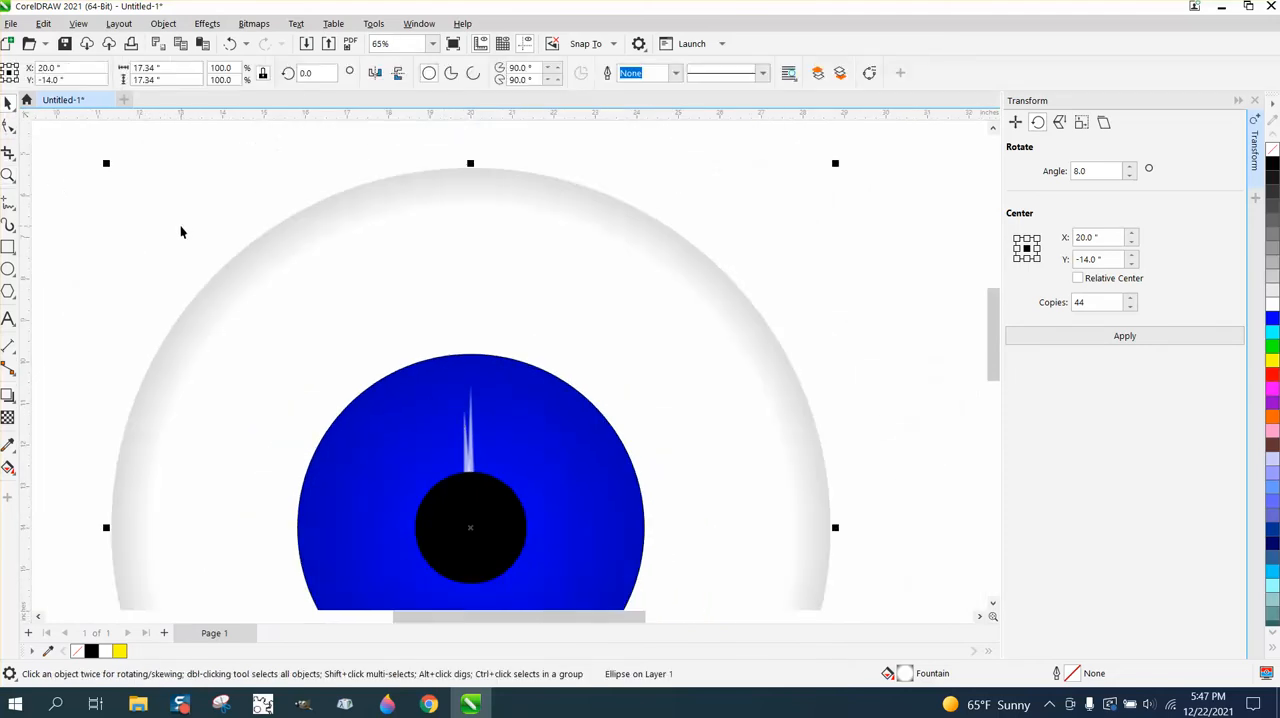
mouse_move(187, 238)
left_mouse_down()
mouse_move(480, 509)
mouse_move(515, 511)
left_mouse_up()
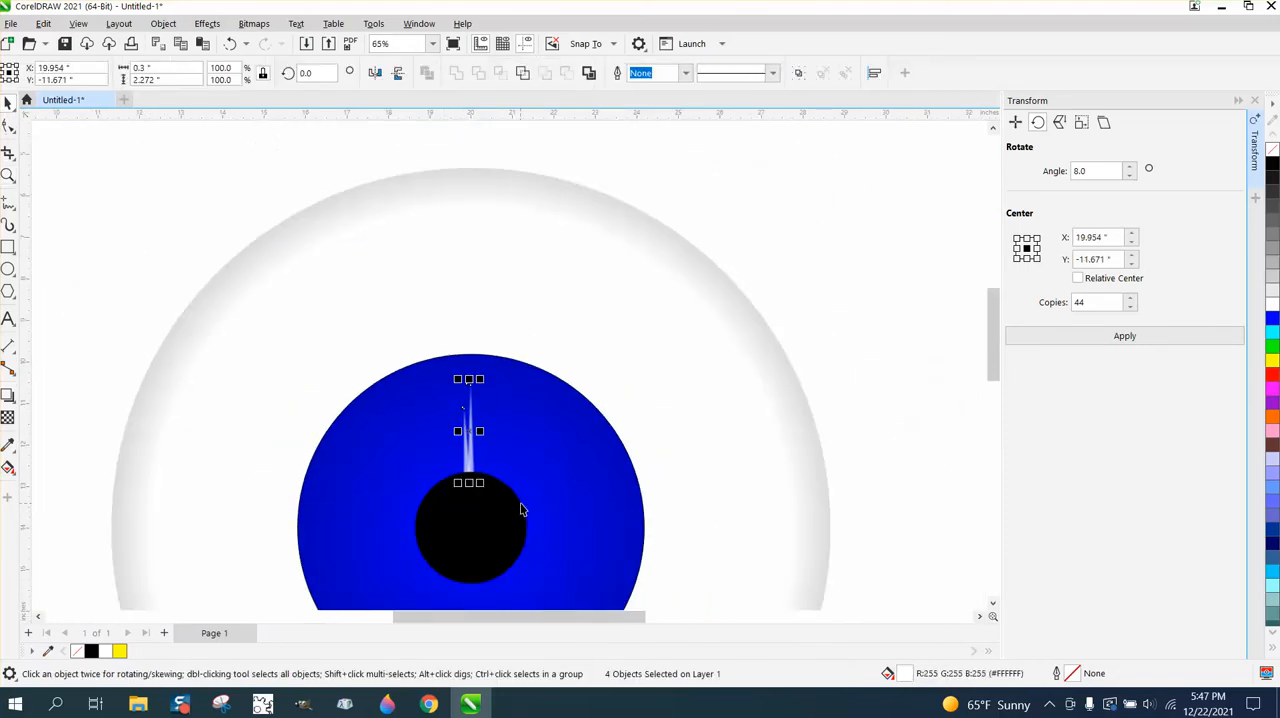
left_click(151, 218)
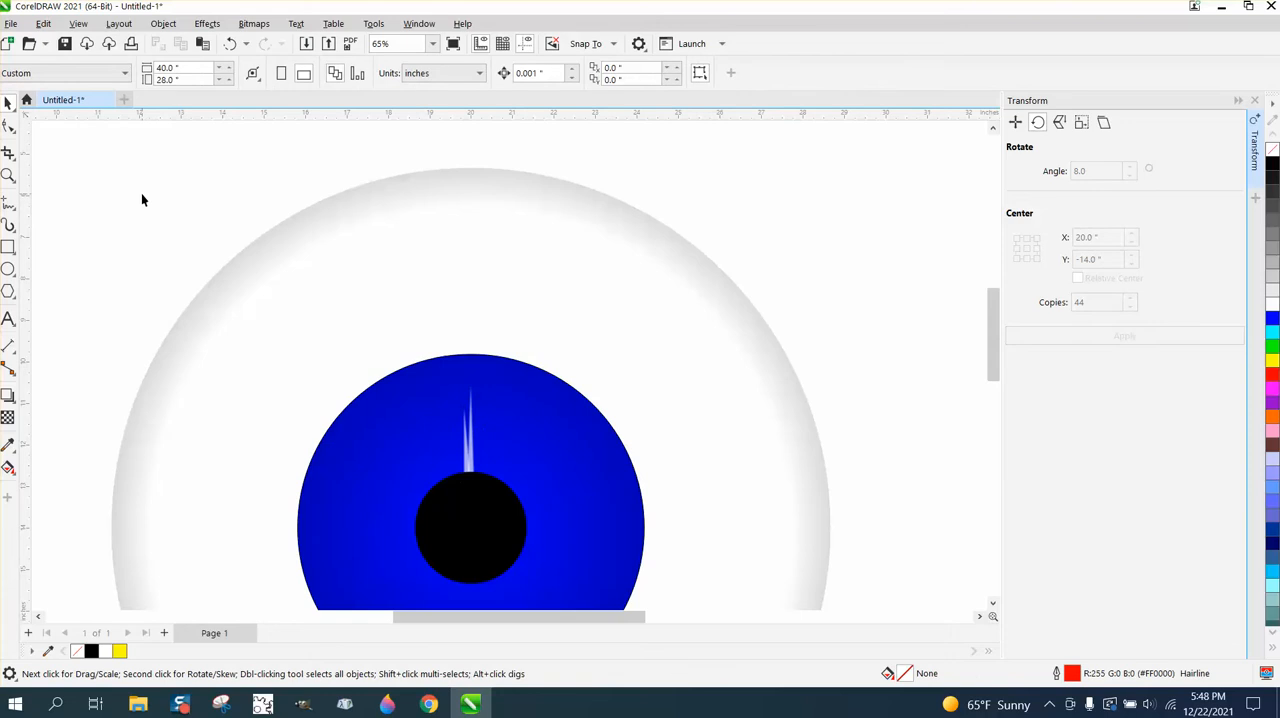
mouse_move(148, 197)
left_mouse_down()
mouse_move(169, 303)
mouse_move(269, 449)
mouse_move(337, 497)
mouse_move(487, 510)
left_mouse_up()
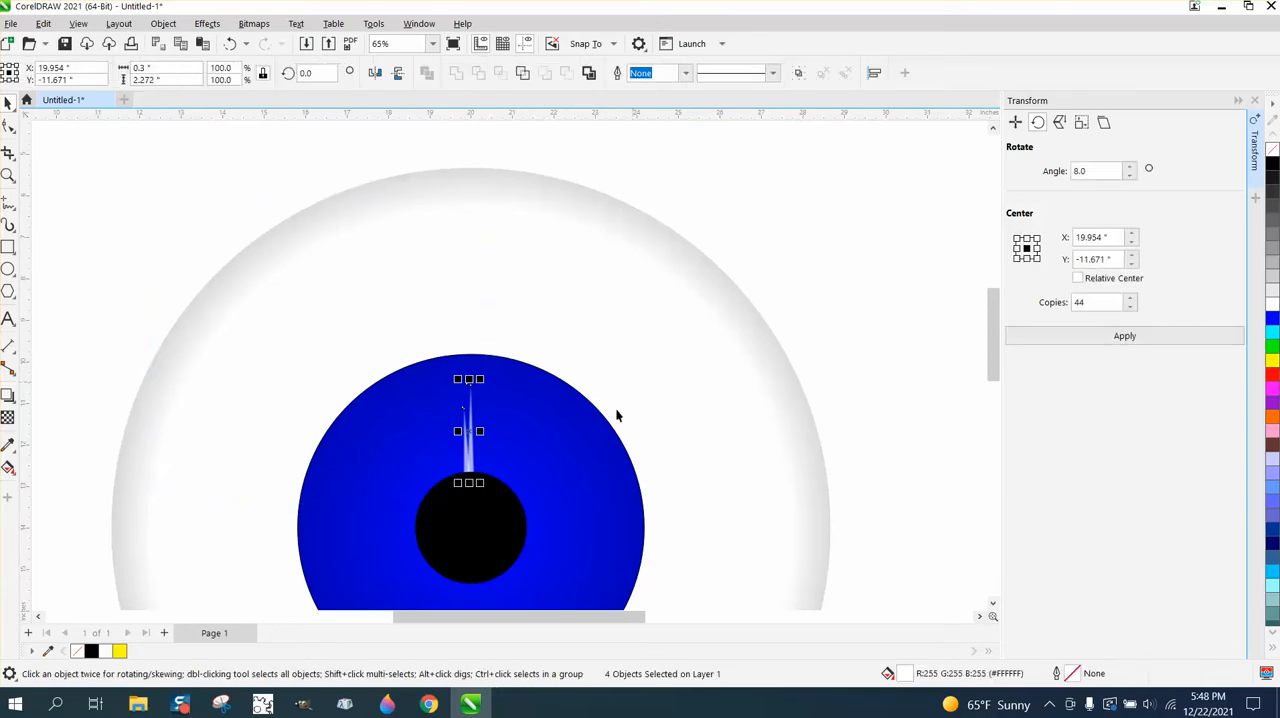
key("ctrl+g")
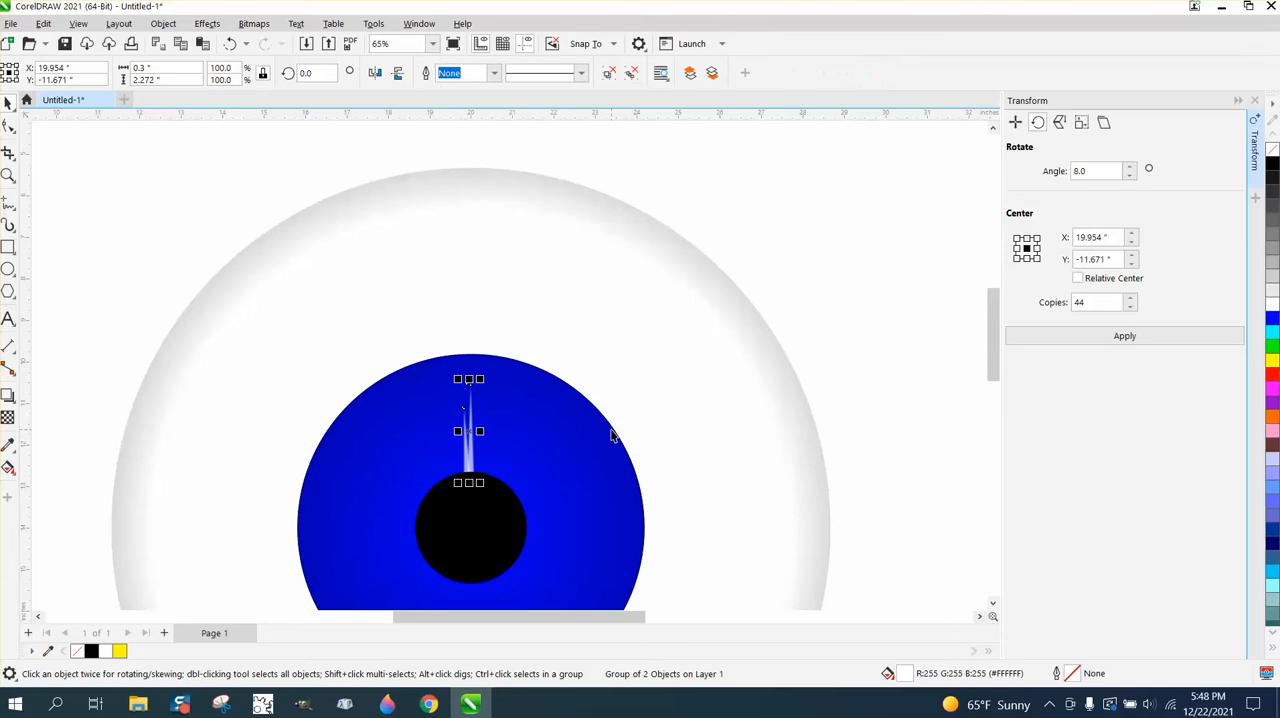
- Move the spike group's rotation centre to the pupil's centre and create 44 copies rotated in 8-degree increments
left_click(478, 431)
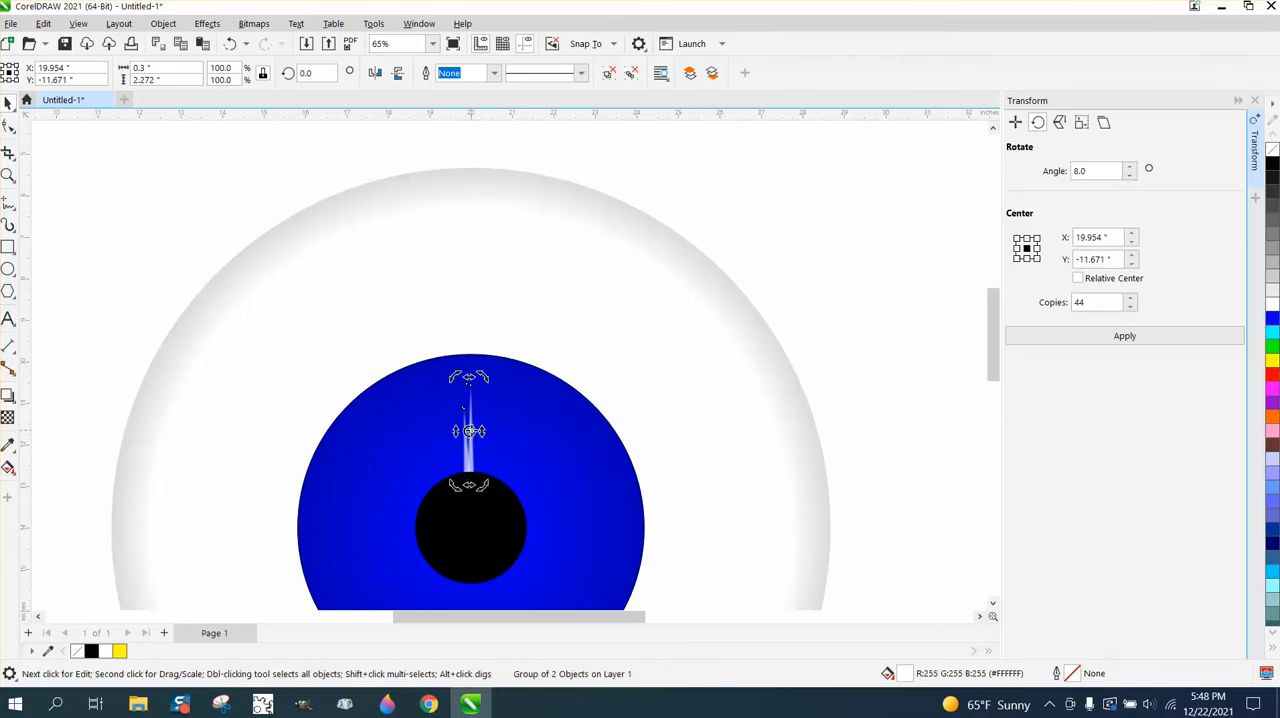
left_click_drag(469, 431, 470, 528)
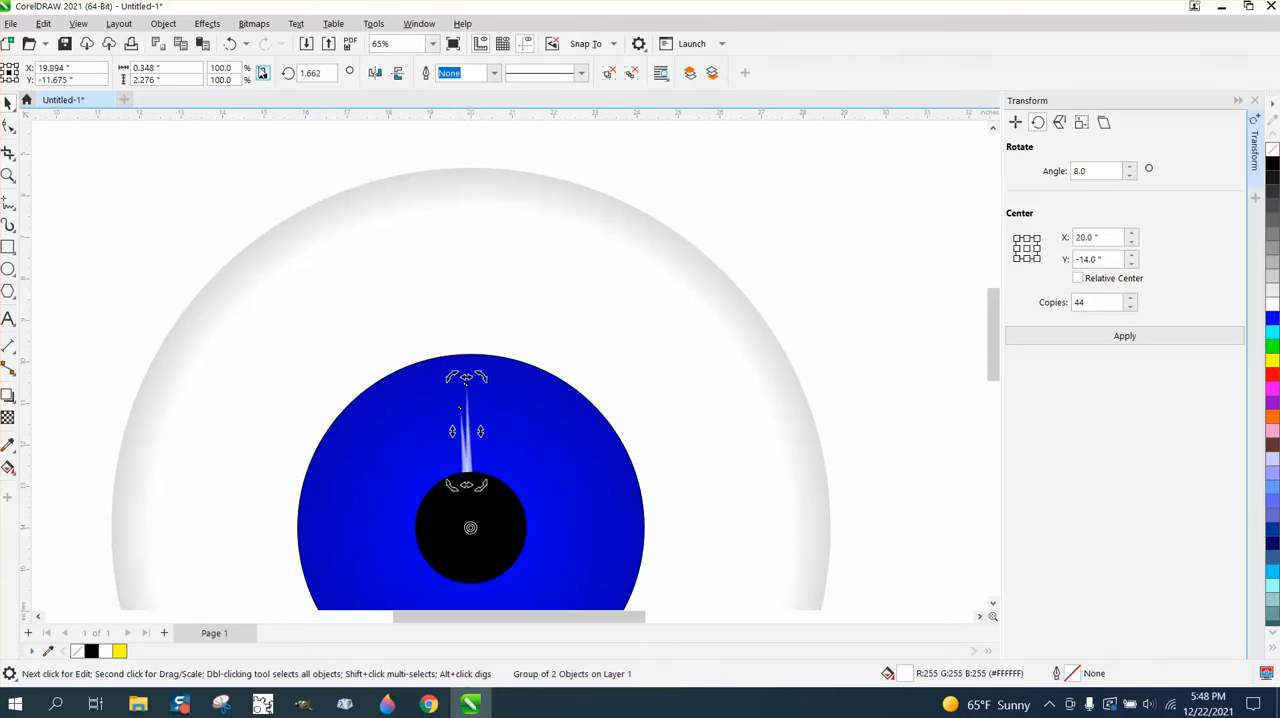
left_click(230, 44)
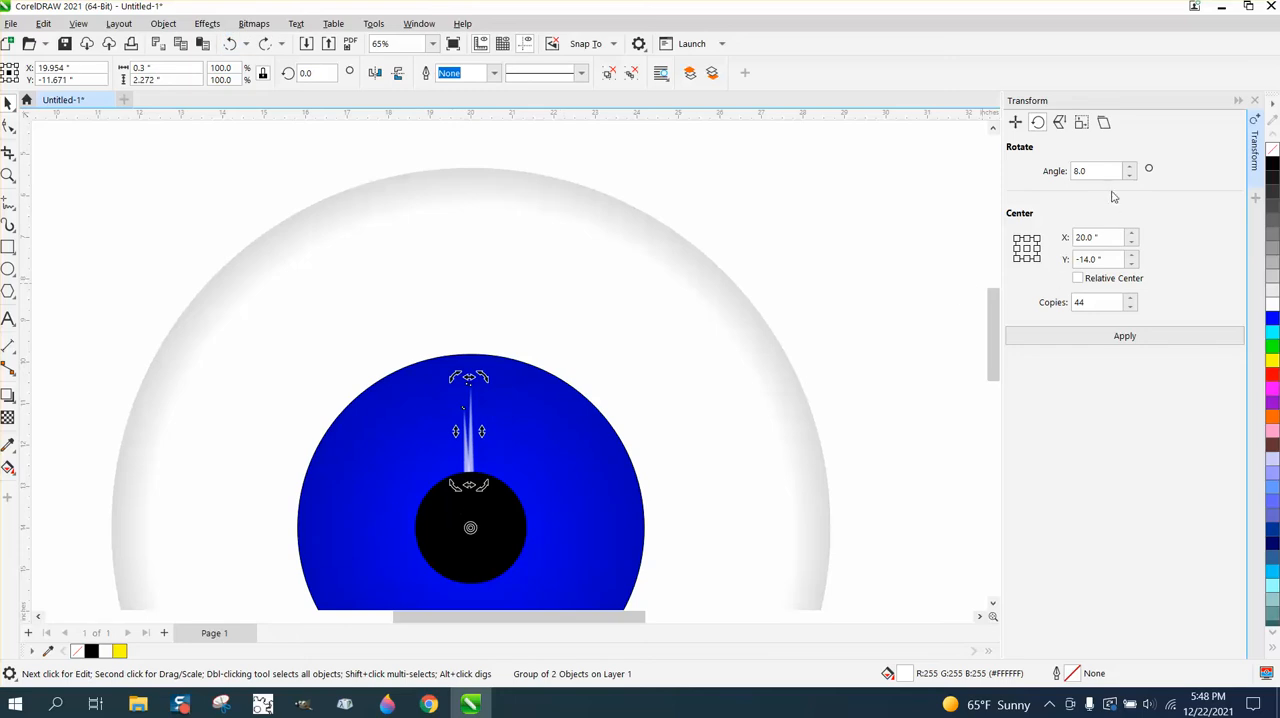
left_click(1118, 336)
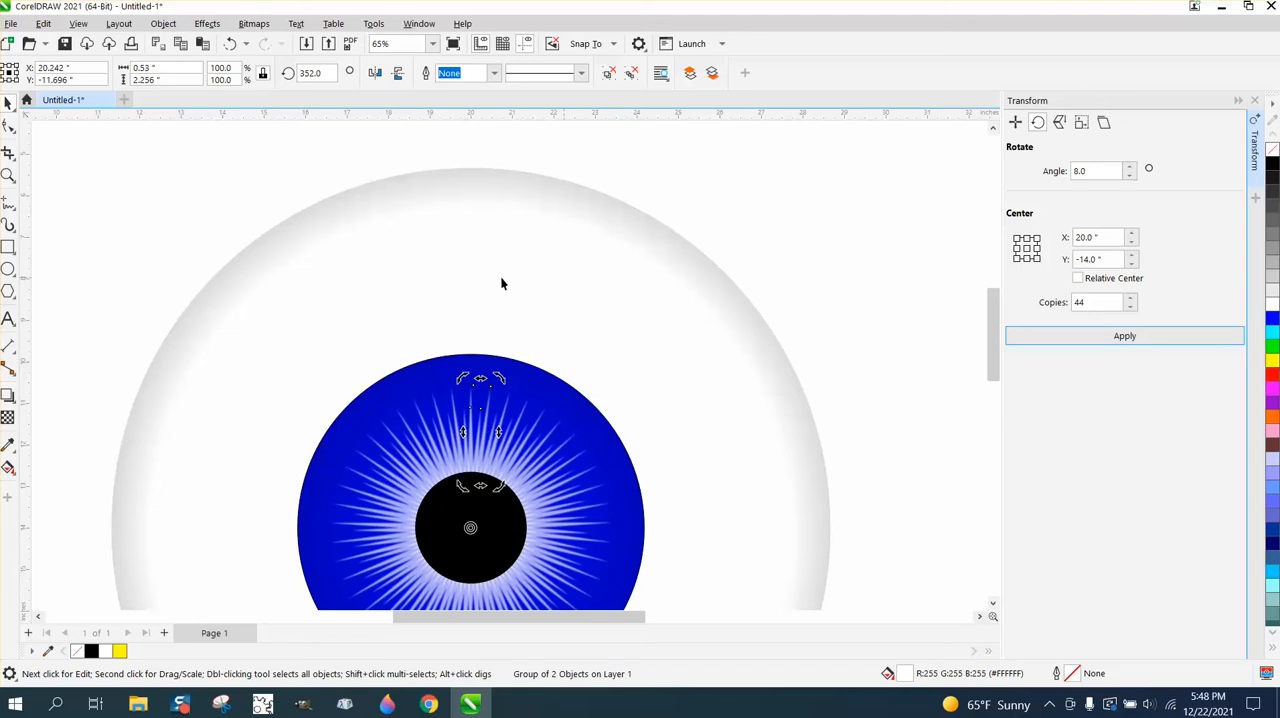
- Place a circle about 0.52 in wide, without outline or fill, over the pupil's lower-left edge
left_click(8, 175)
left_click_drag(423, 378, 566, 489)
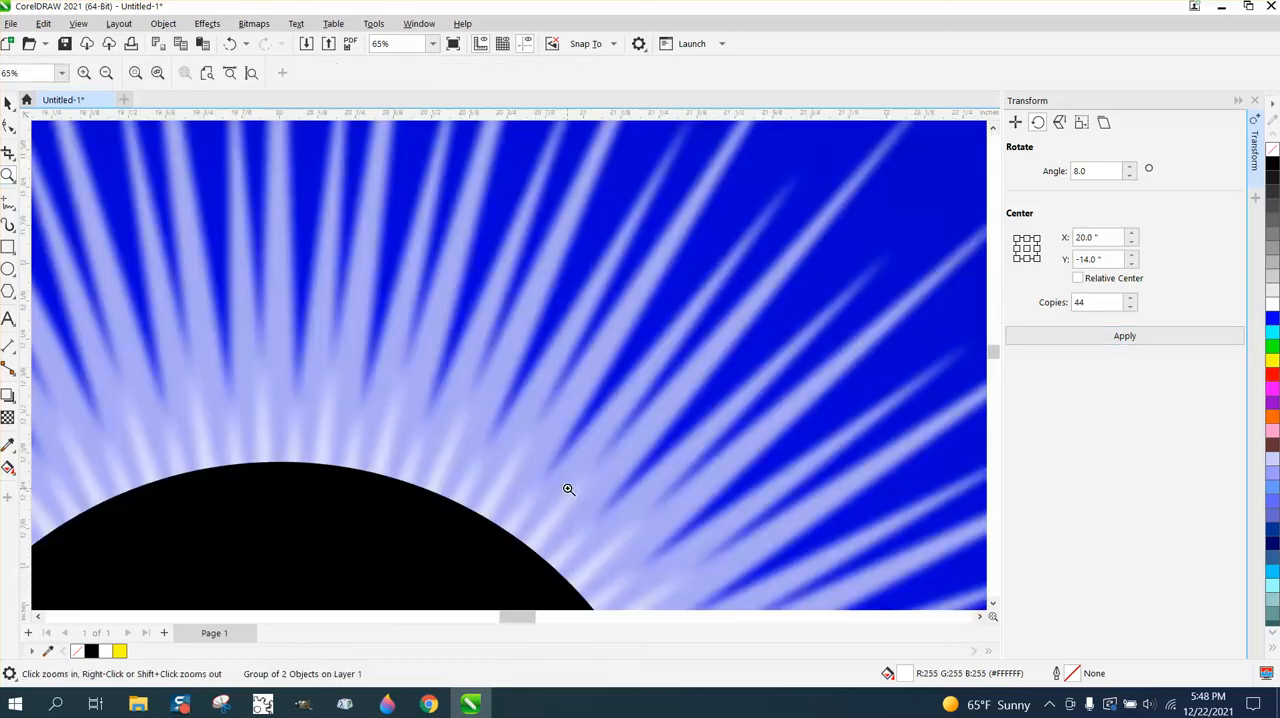
scroll(460, 410, "down", 2)
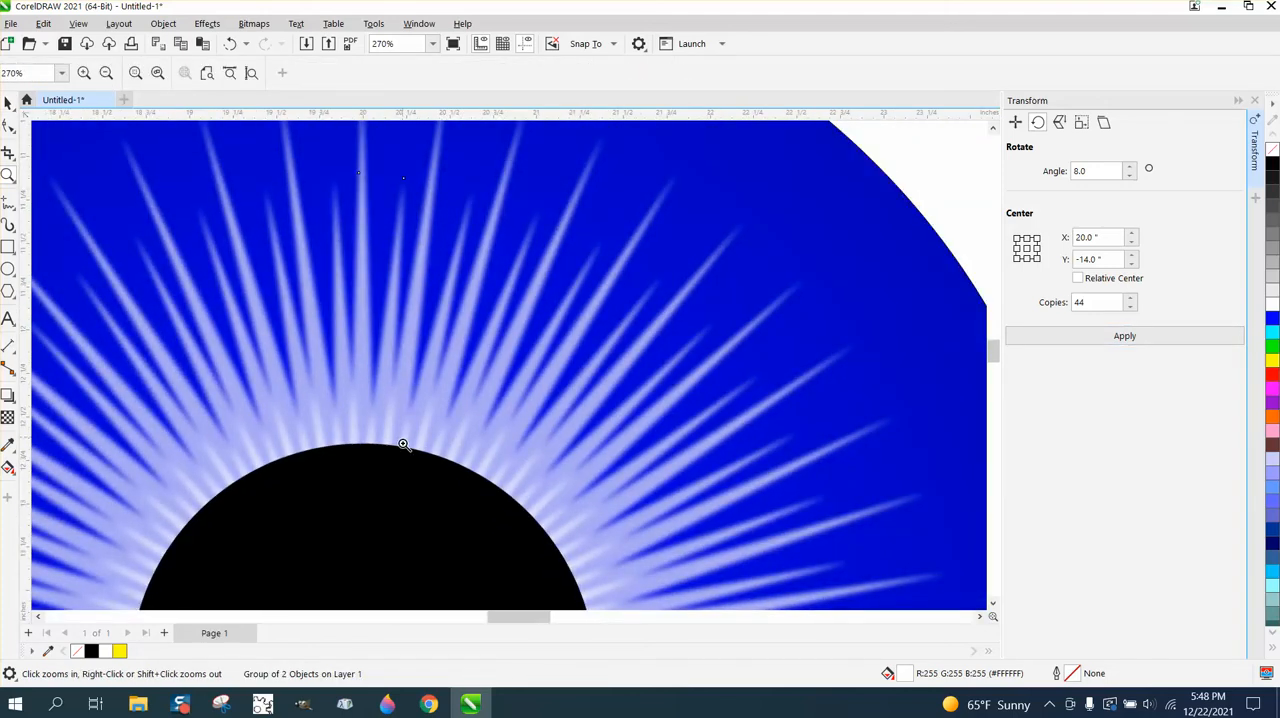
scroll(430, 415, "down", 6)
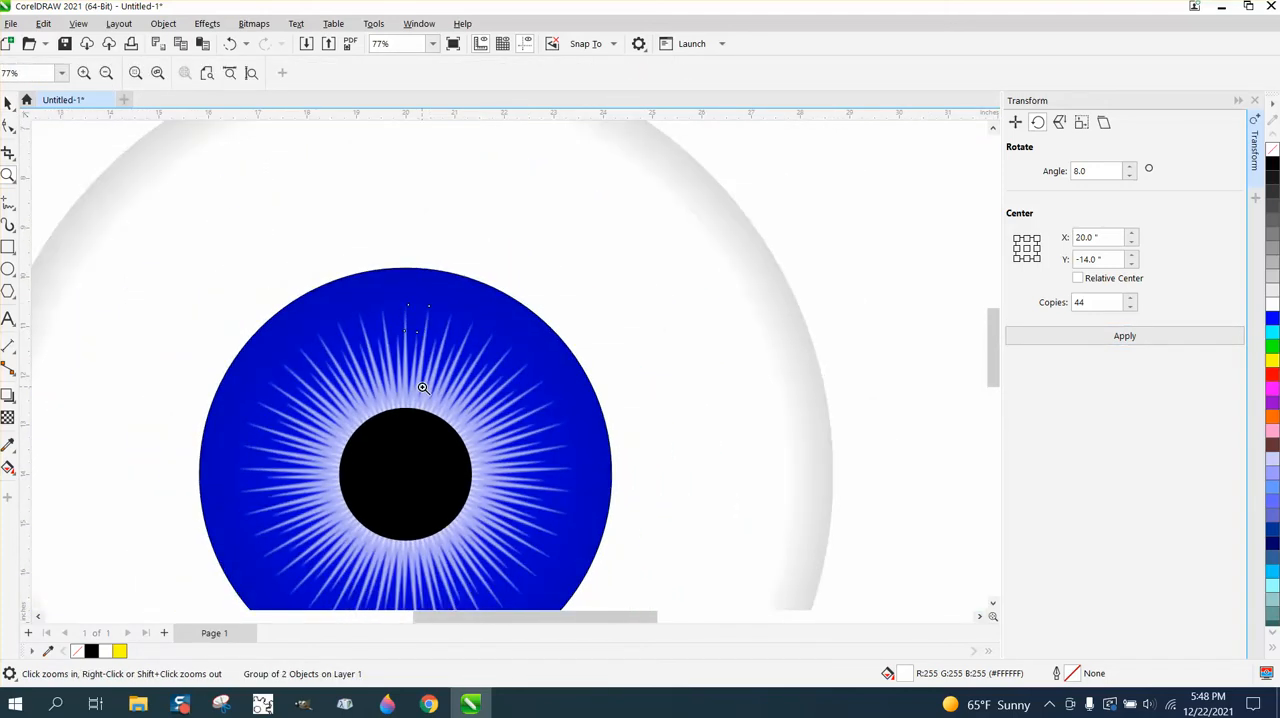
left_click(8, 268)
left_click_drag(58, 262, 88, 290)
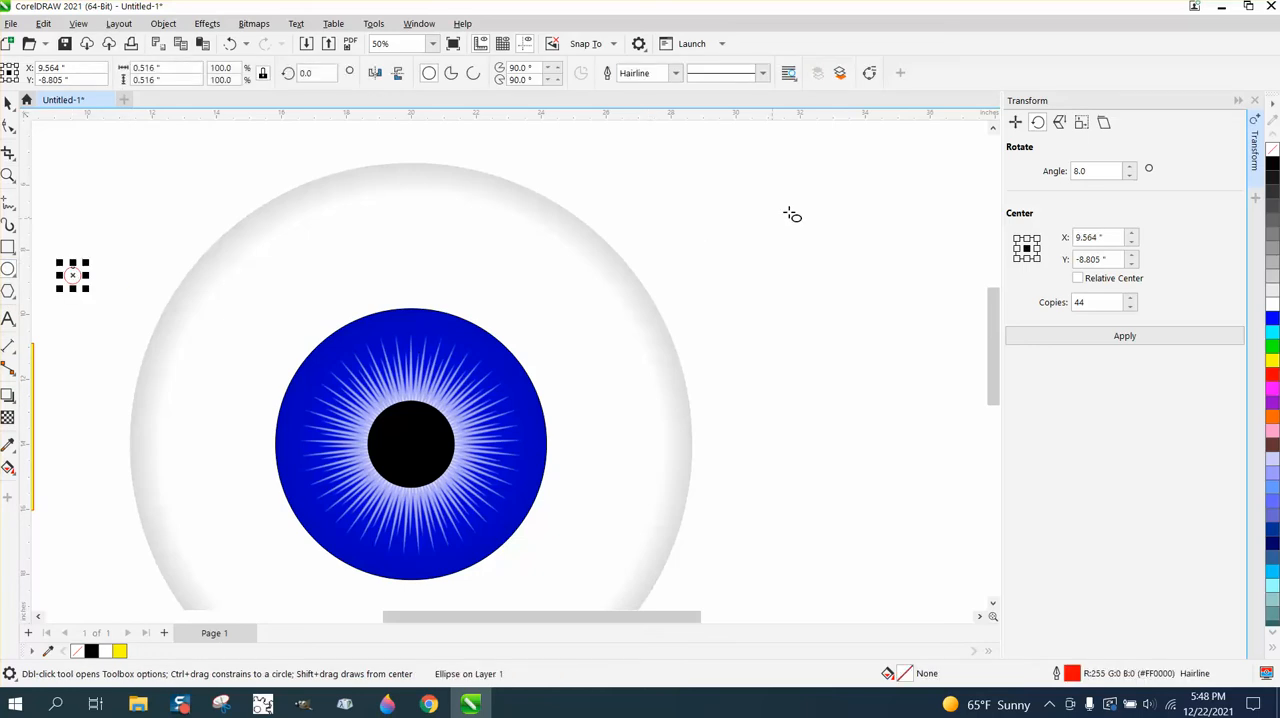
right_click(1273, 149)
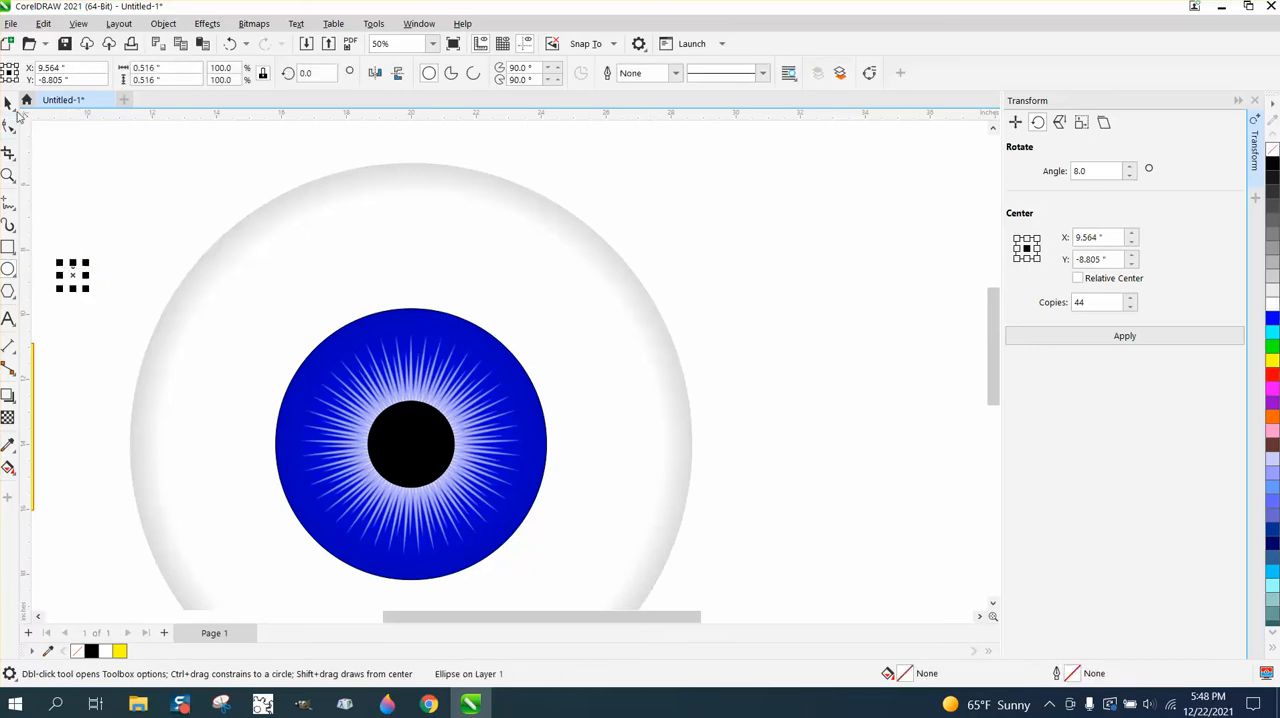
left_click(8, 102)
left_click_drag(72, 275, 383, 482)
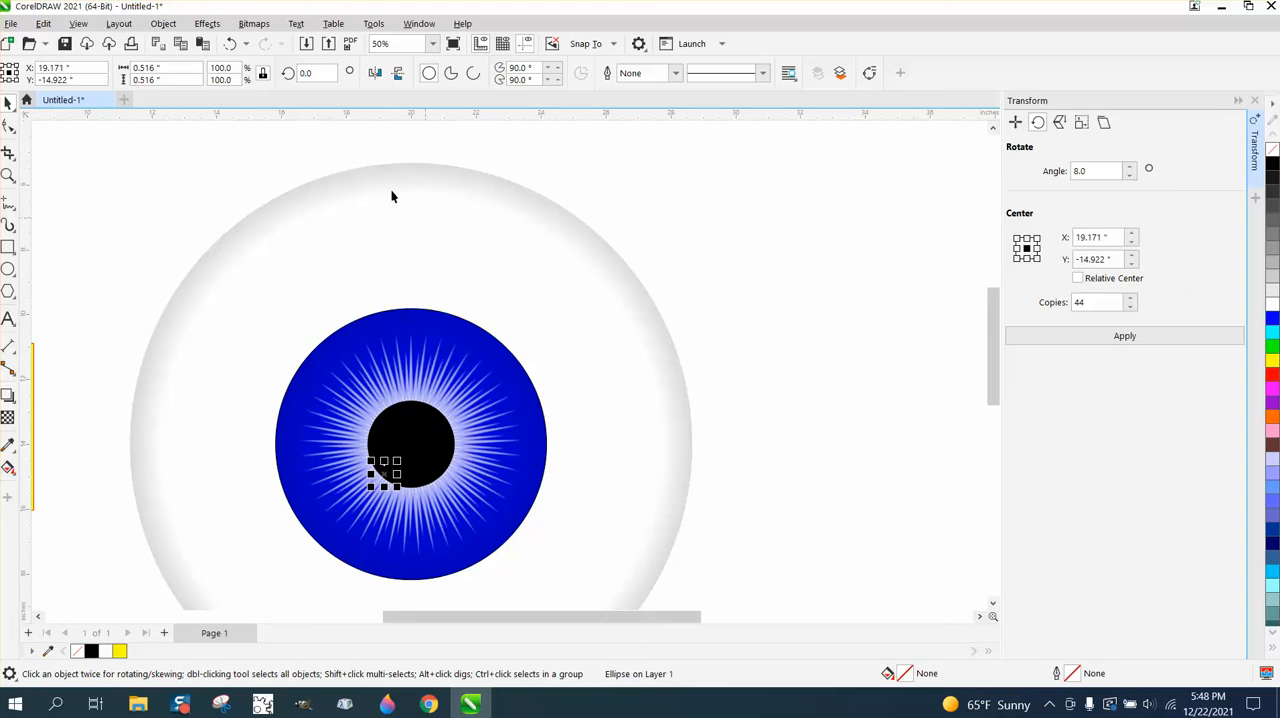
- Try to reselect the unfilled, outline-free circle at the pupil's lower-left edge
left_click(163, 23)
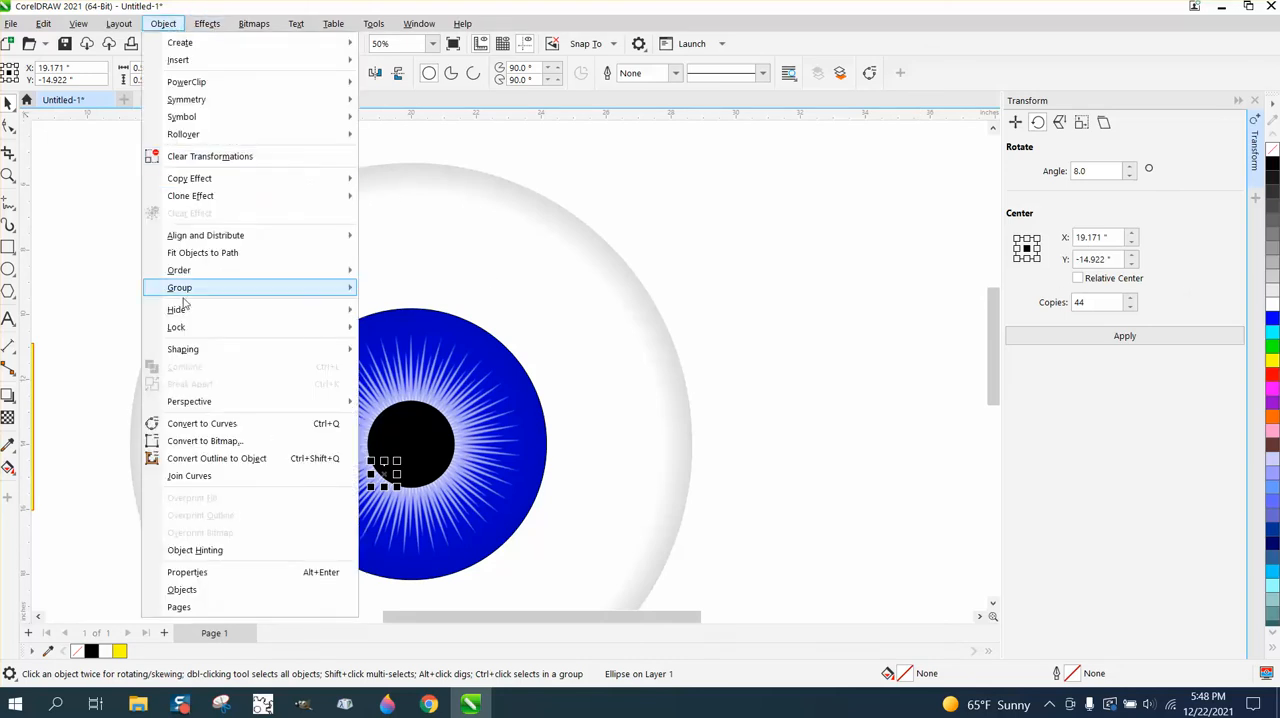
mouse_move(185, 274)
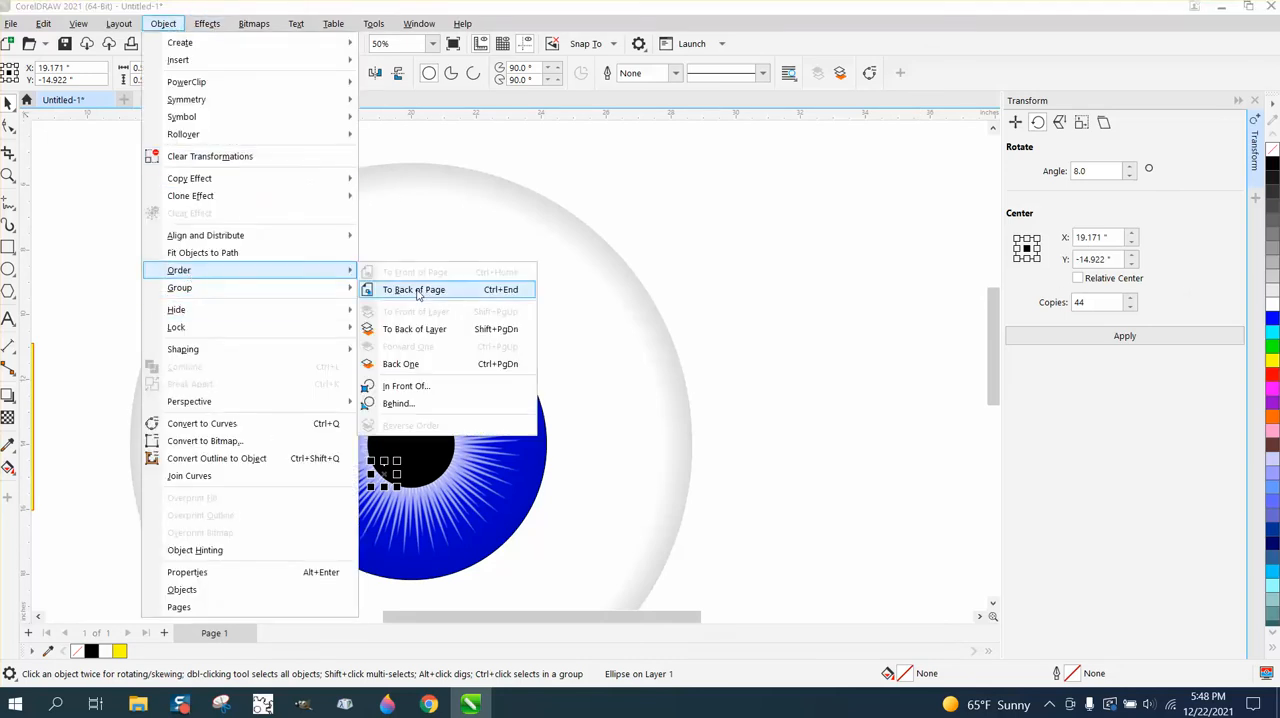
left_click(98, 232)
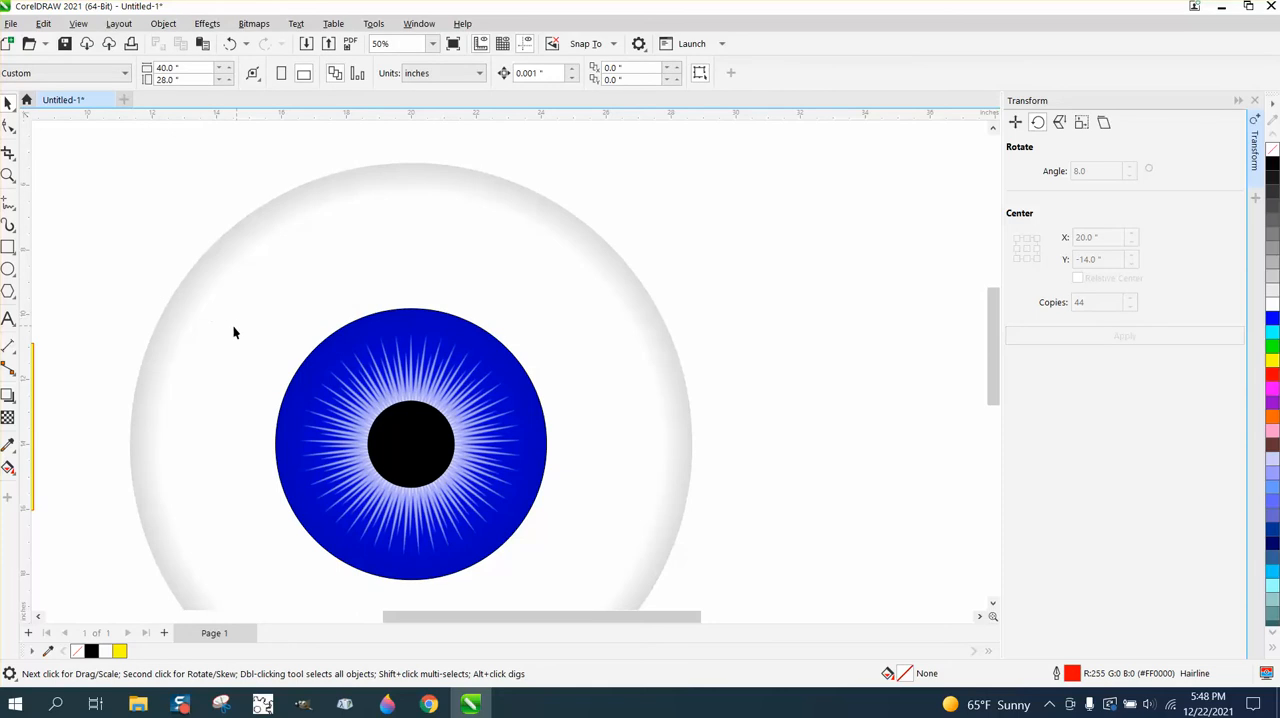
left_click(372, 465)
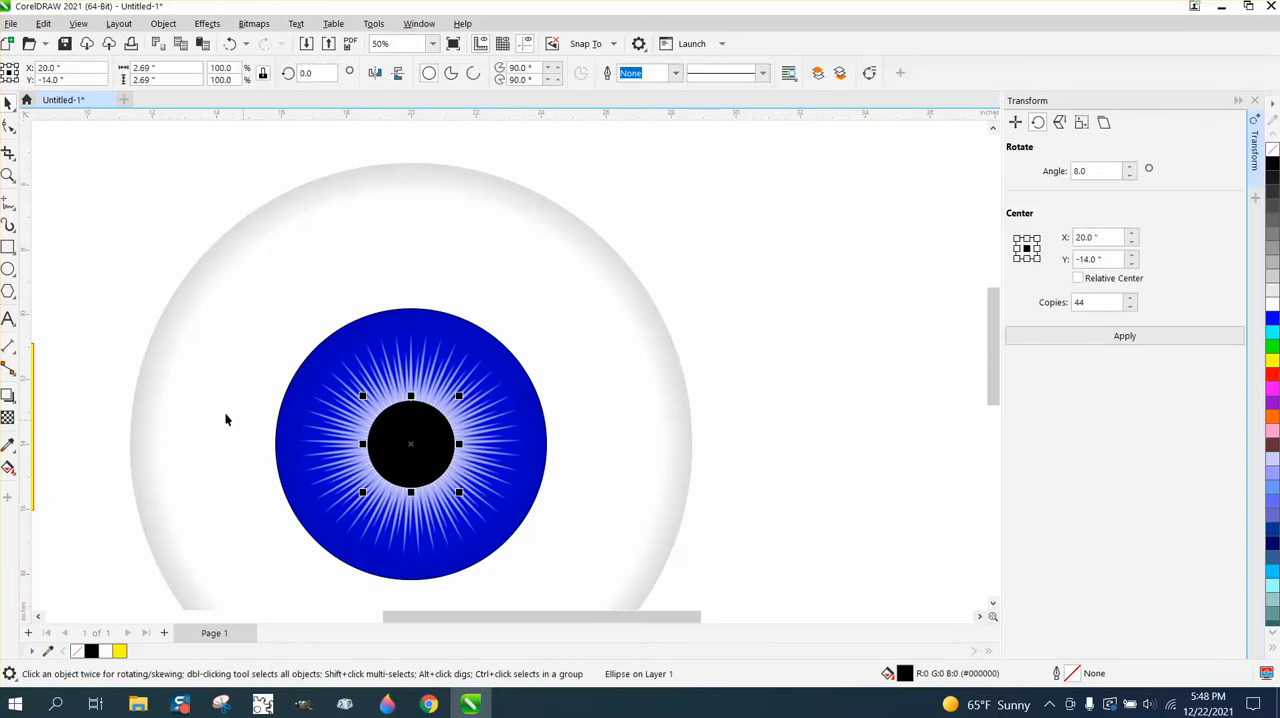
left_click_drag(113, 386, 389, 493)
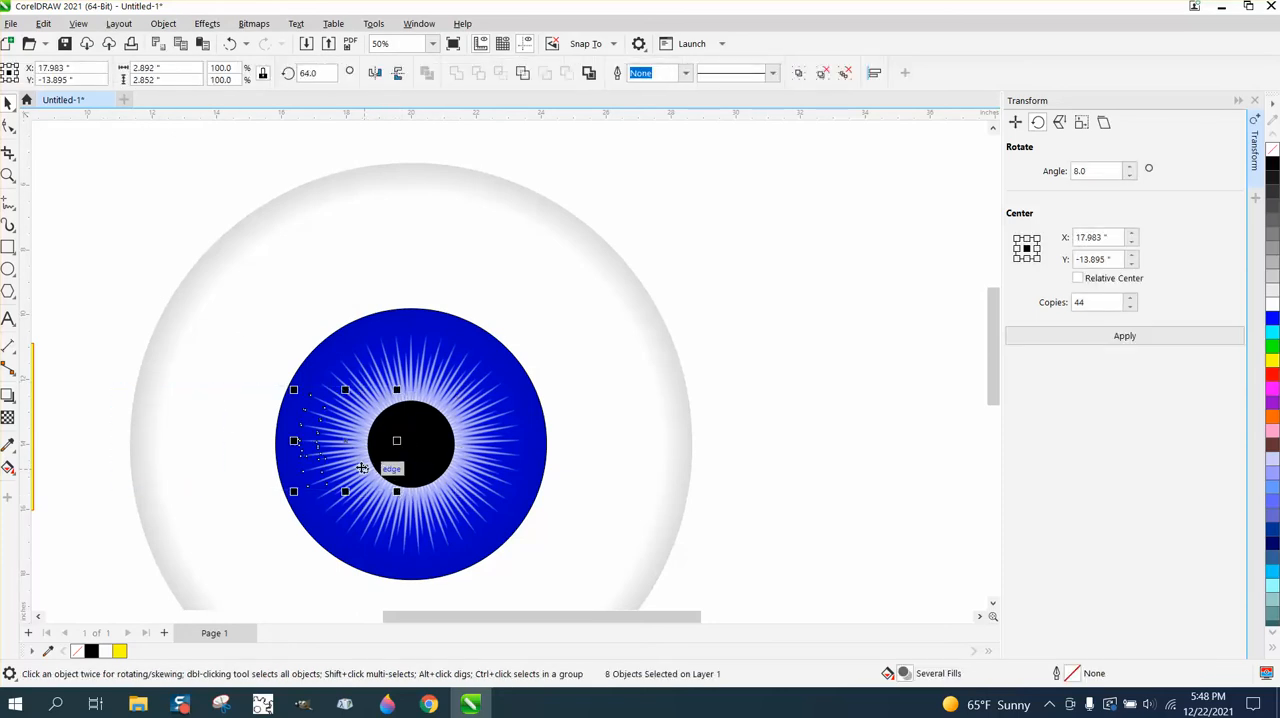
- Draw a circle about 0.76 in wide over the pupil's lower-left edge, filled white with no outline
left_click(8, 269)
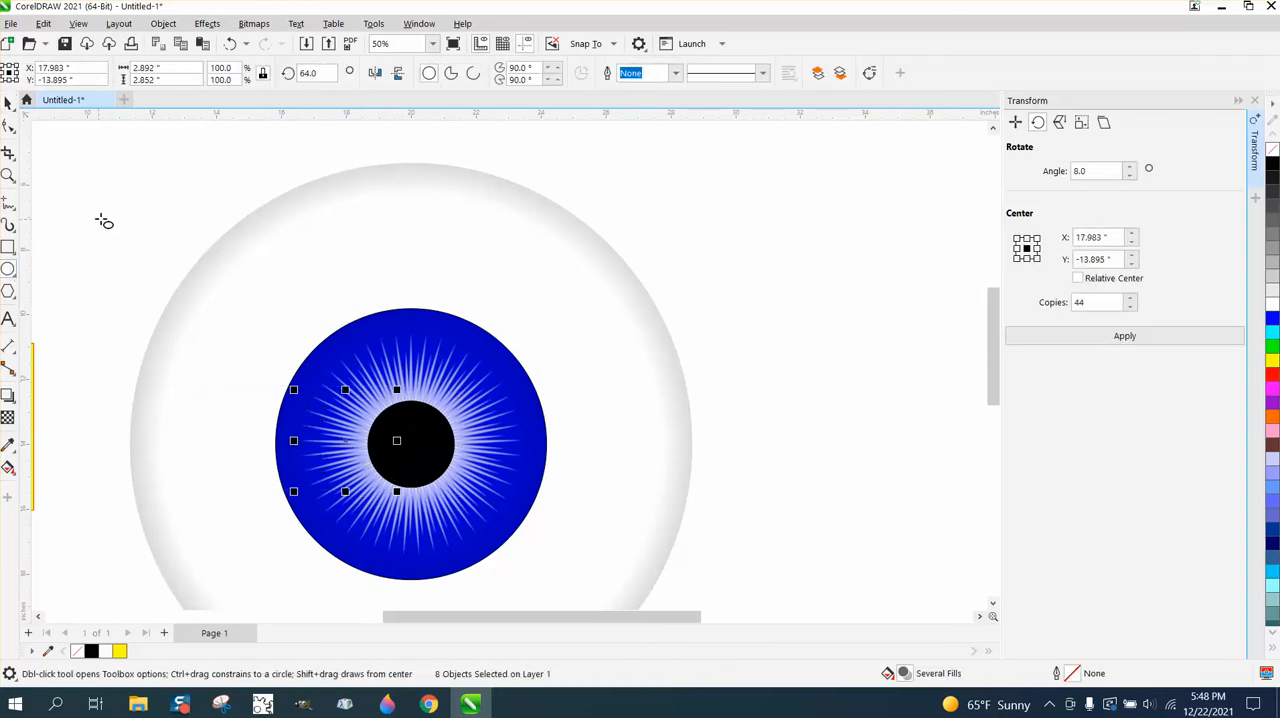
mouse_move(93, 229)
left_mouse_down()
mouse_move(254, 374)
mouse_move(372, 437)
mouse_move(379, 466)
left_mouse_up()
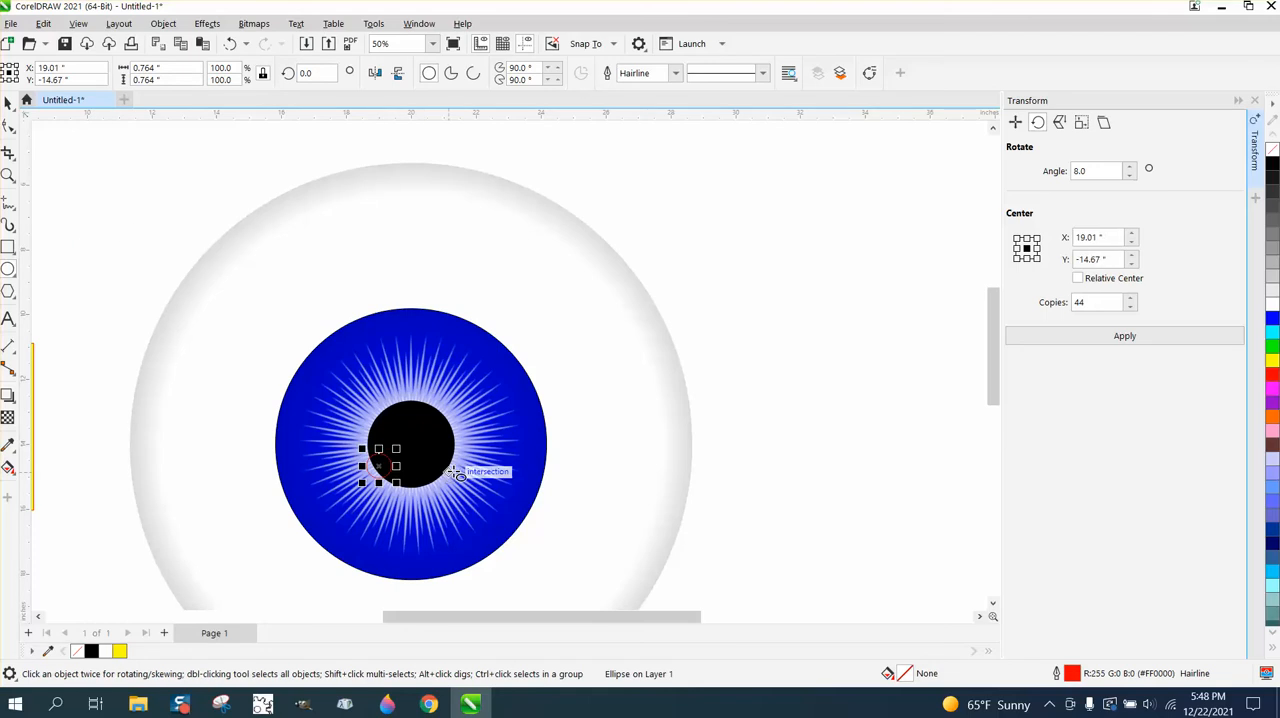
left_click(1273, 306)
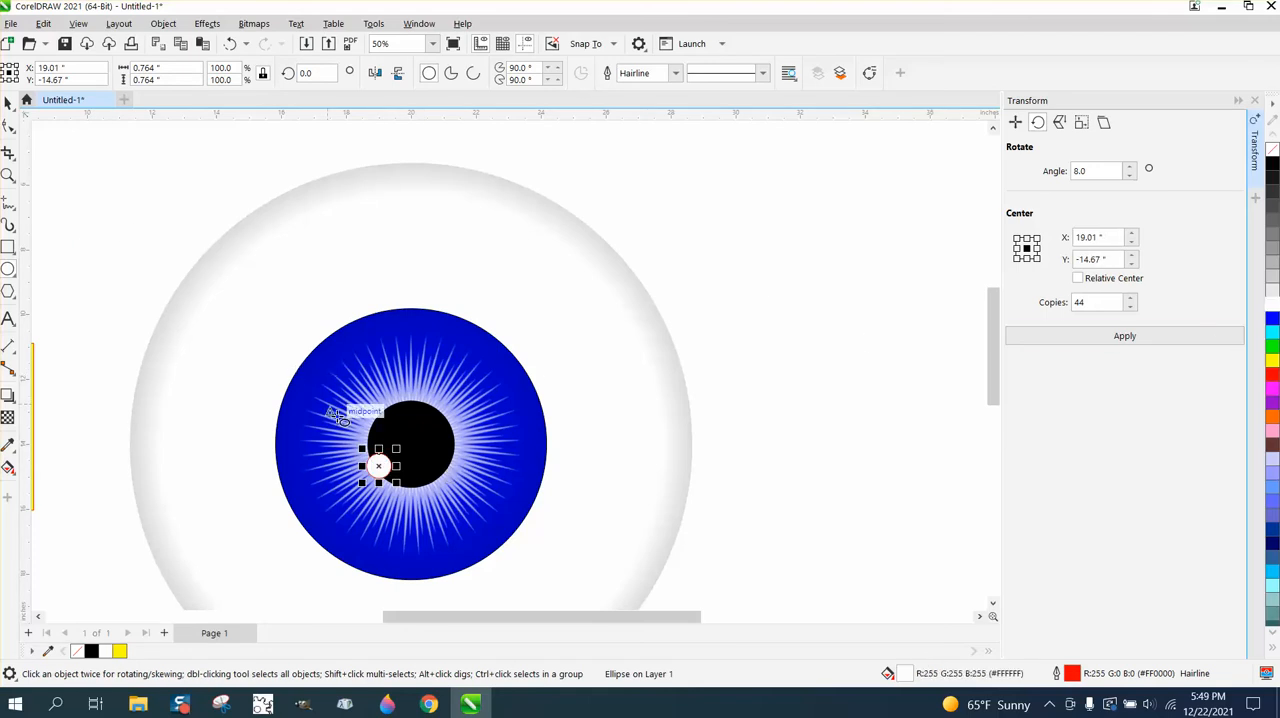
right_click(1273, 149)
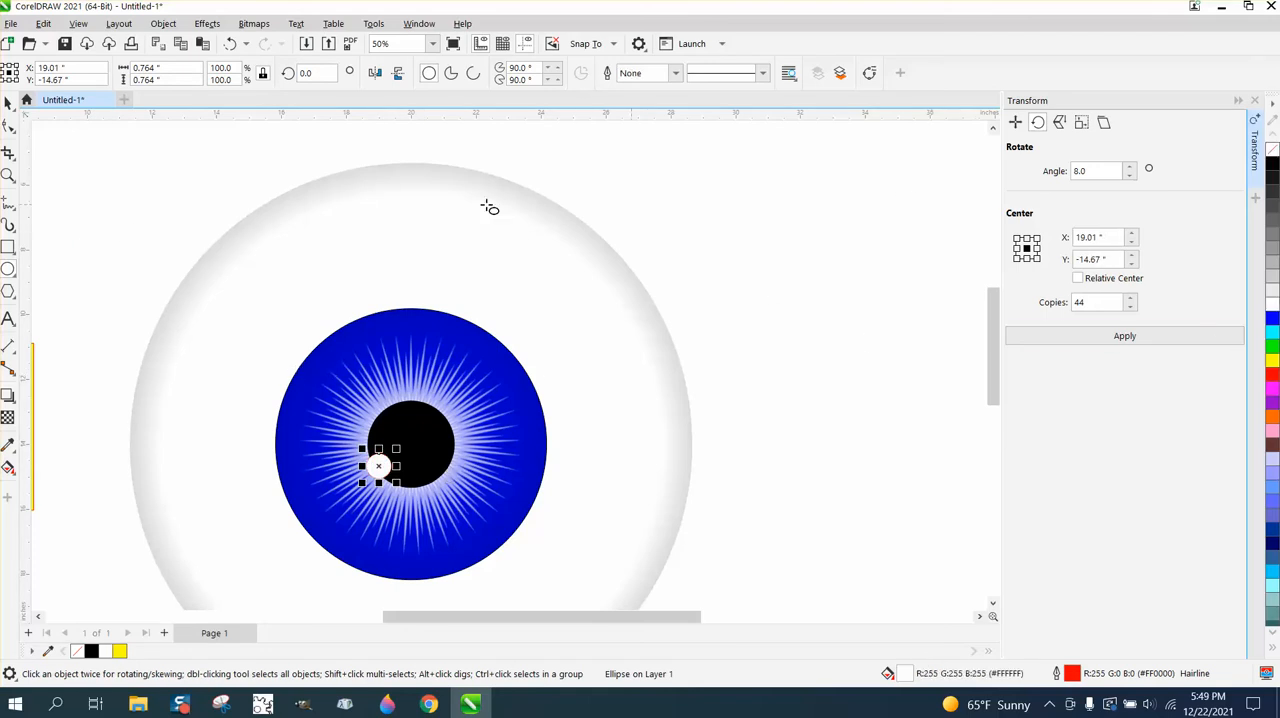
left_click(8, 175)
left_click_drag(200, 275, 632, 520)
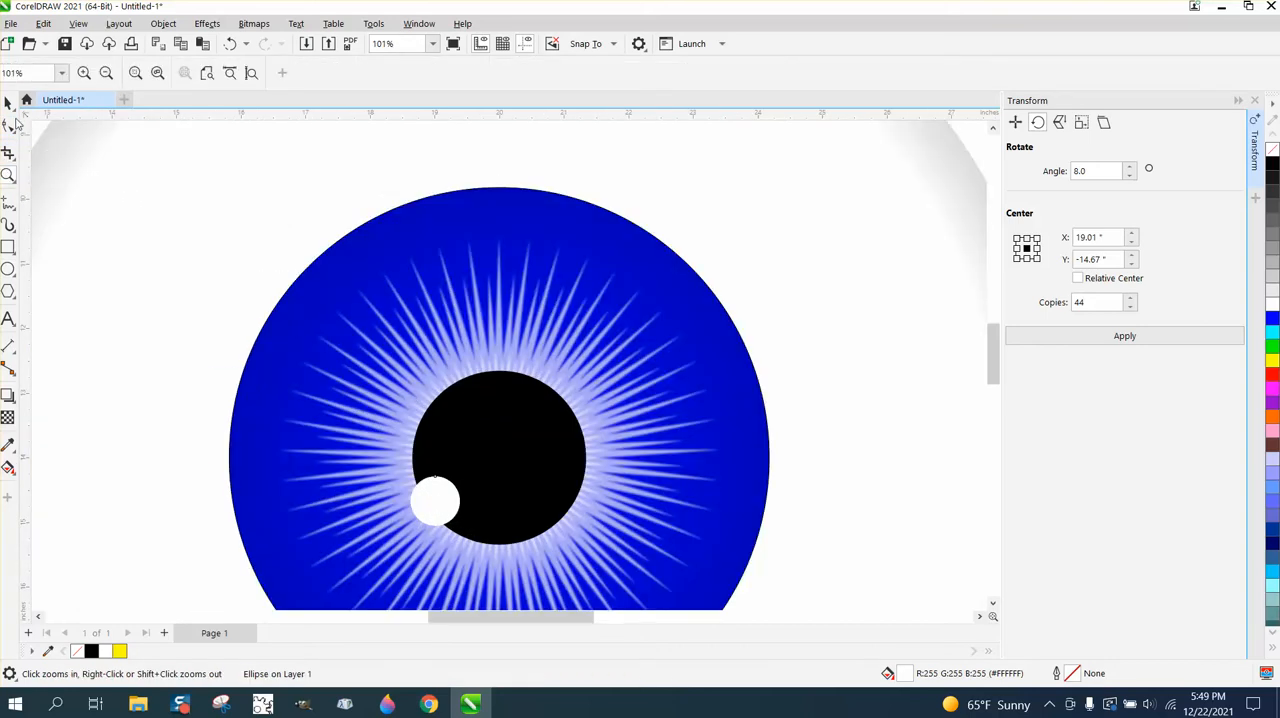
- Scale the white highlight circle at the pupil's lower-left edge down to about 0.63 in wide
left_click(8, 102)
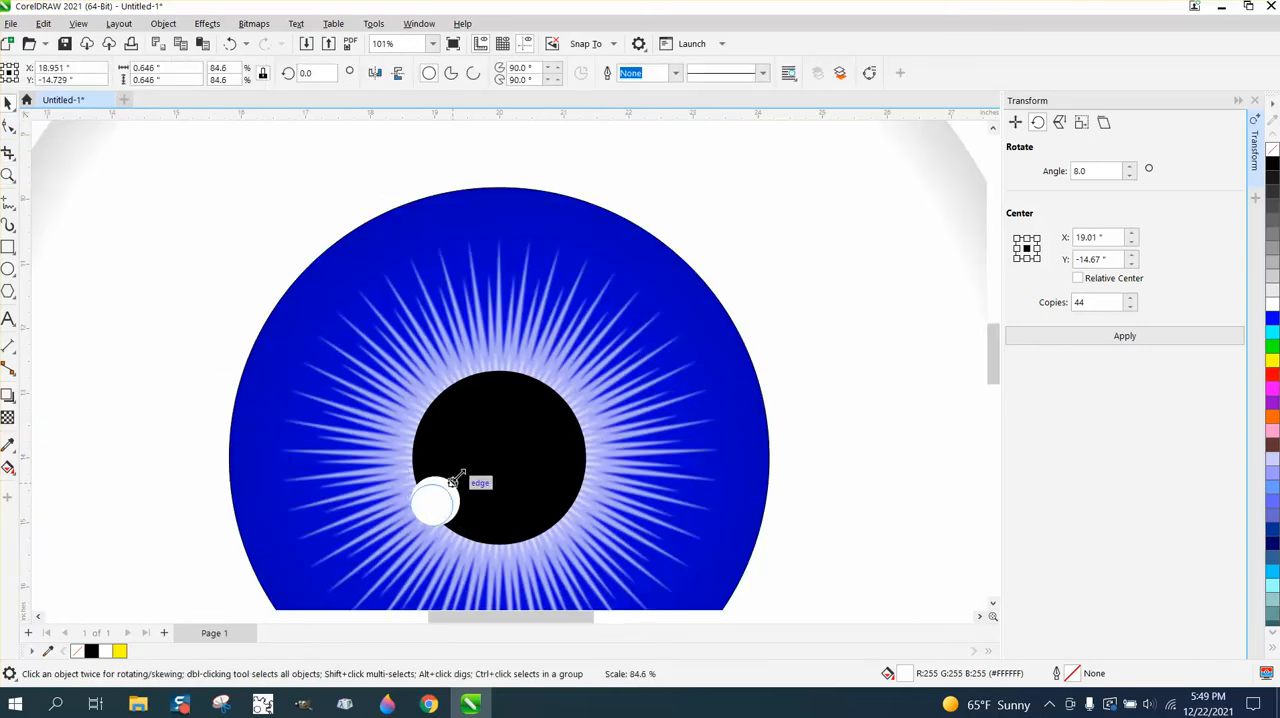
left_click_drag(464, 470, 456, 480)
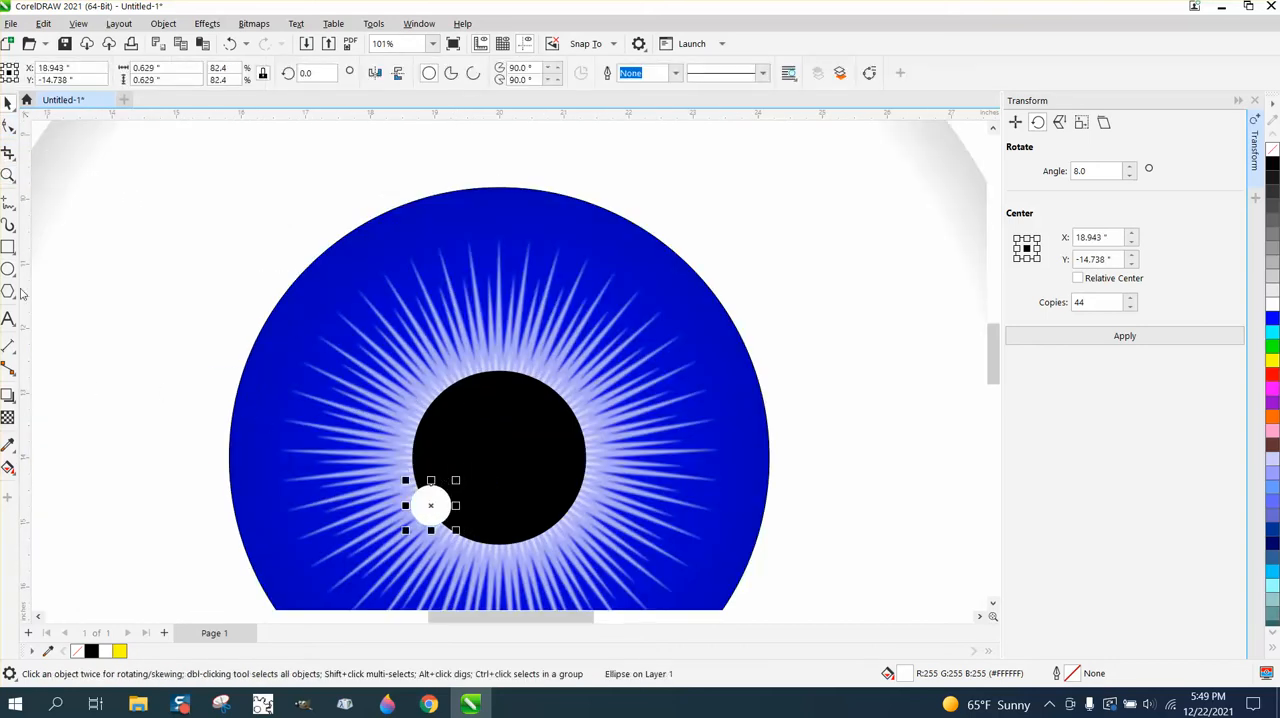
- Draw a rectangle about 0.54 by 0.64 in on the white of the eye, outside the iris, and convert it to curves
left_click(8, 247)
left_click_drag(146, 185, 183, 226)
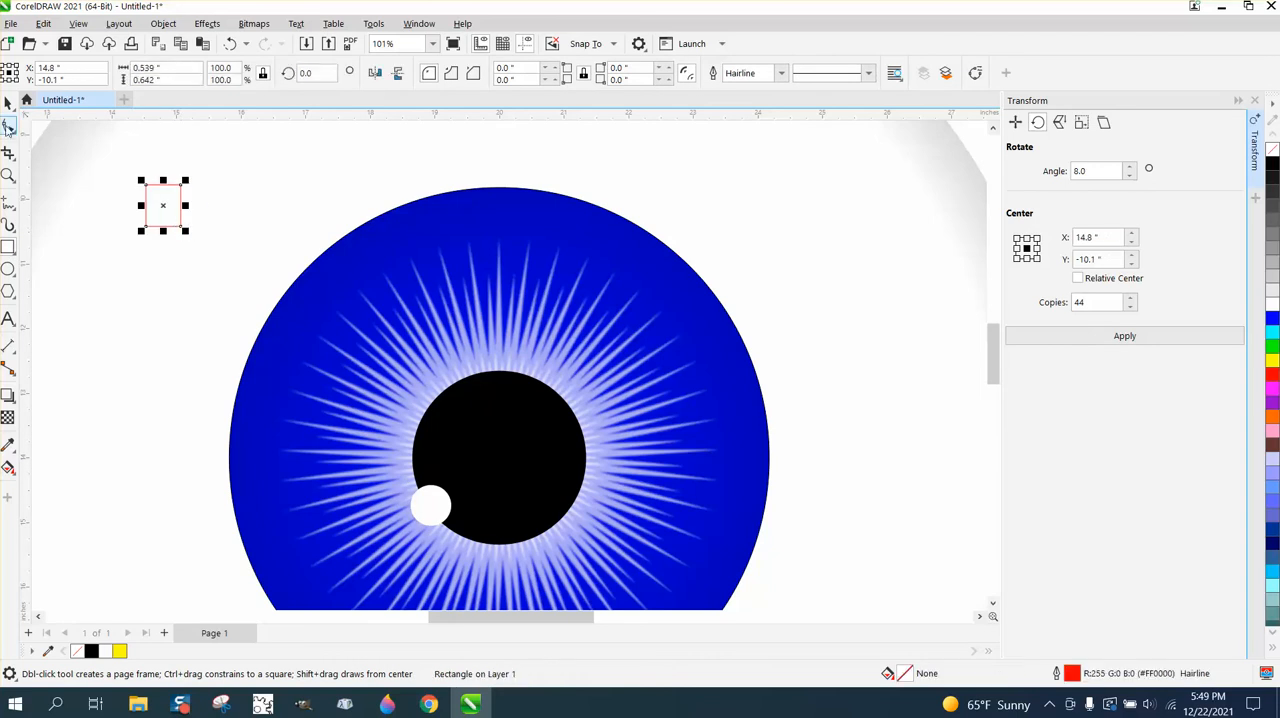
left_click(157, 25)
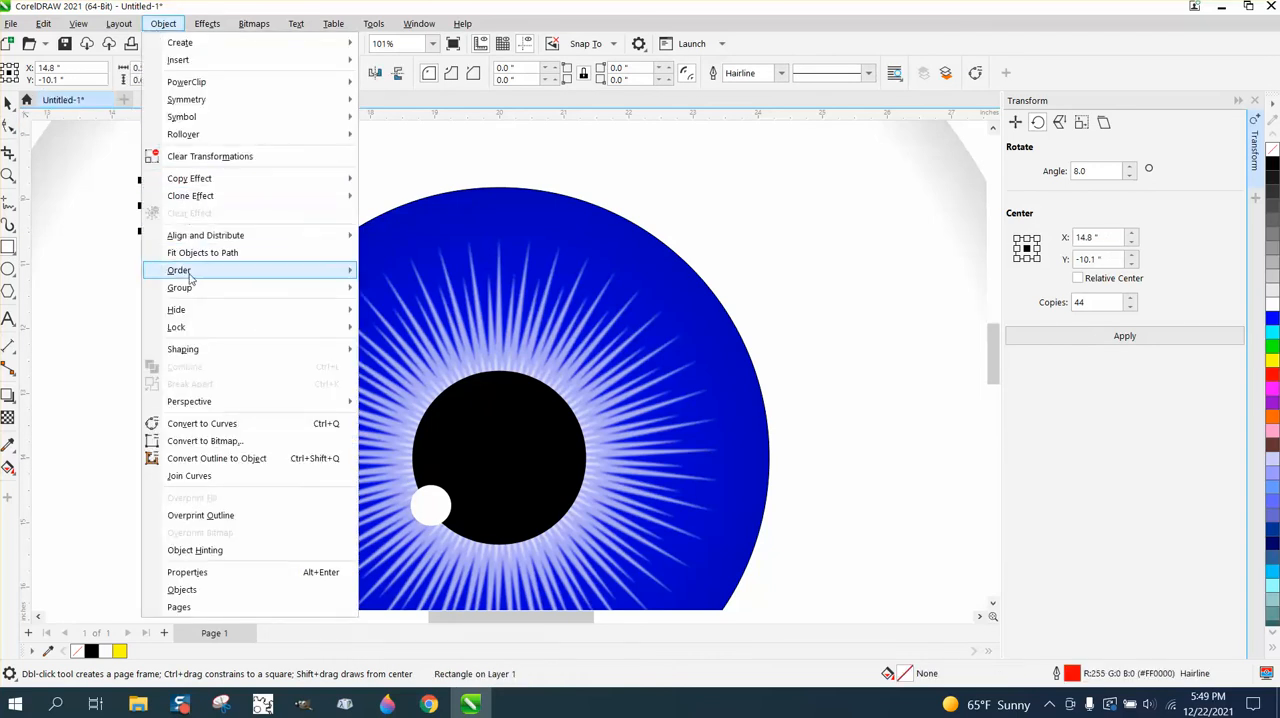
left_click(215, 424)
- Reshape the rectangle into a tapered quadrilateral and place it tilted over the spikes at the pupil's upper-right edge
left_click(8, 125)
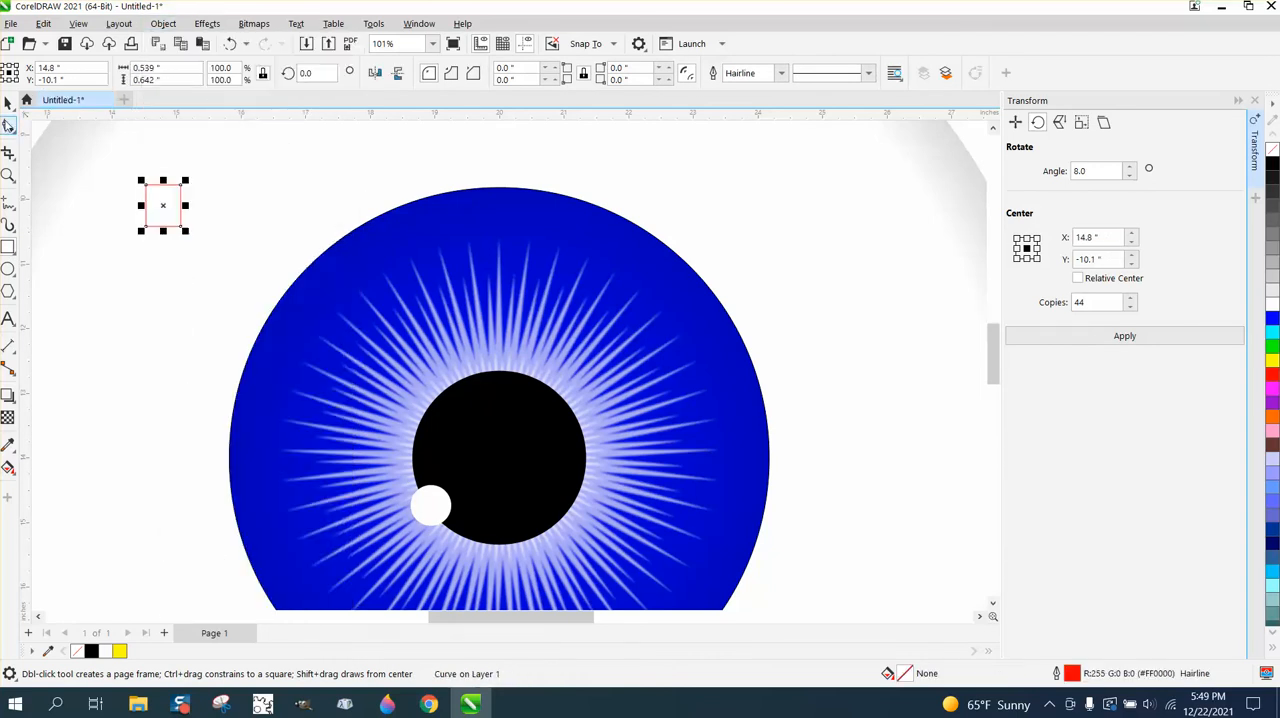
left_click_drag(145, 186, 545, 351)
left_click(8, 103)
left_click(578, 348)
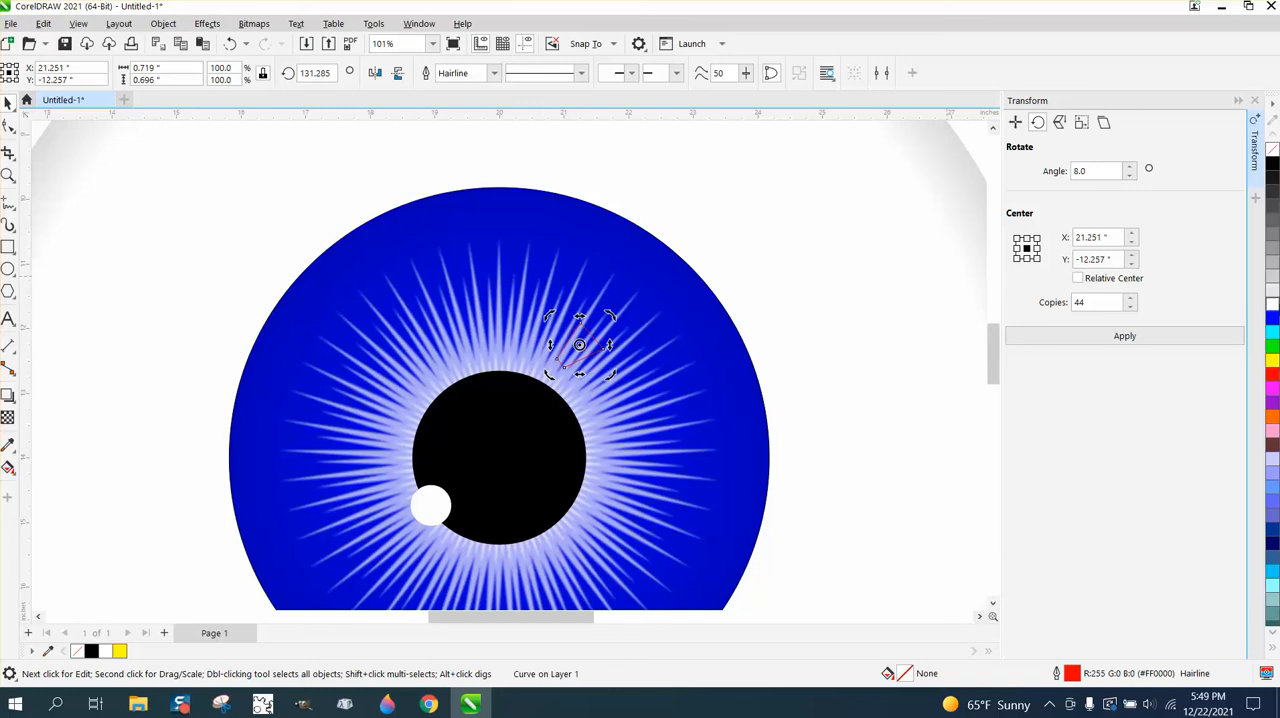
- Fill the tapered shape white without an outline and rotate it slightly counterclockwise
left_click(1273, 318)
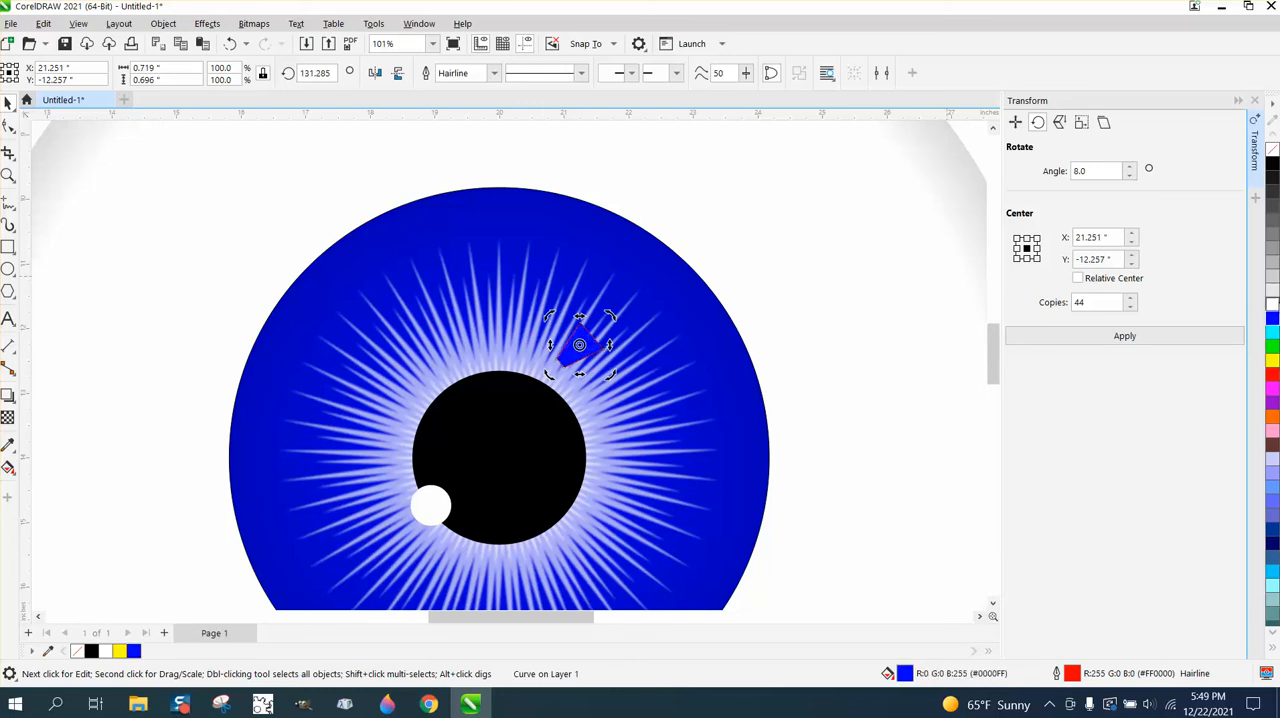
left_click(1273, 303)
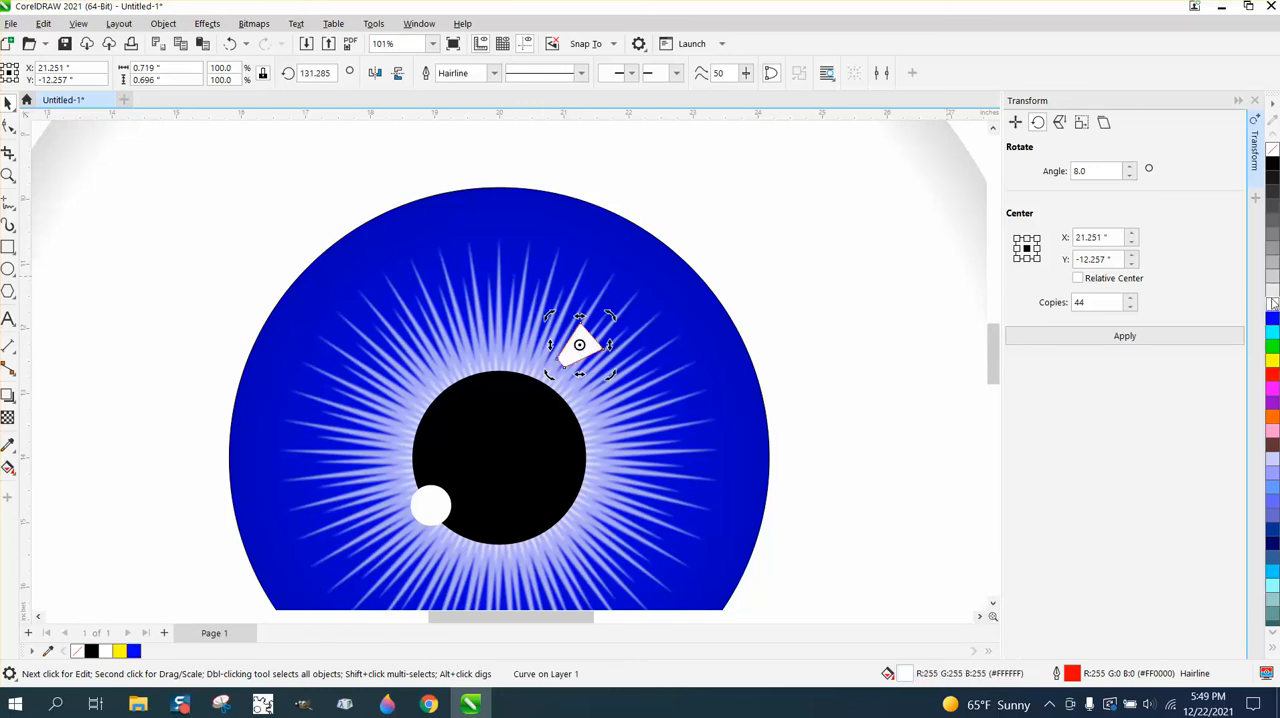
right_click(1273, 150)
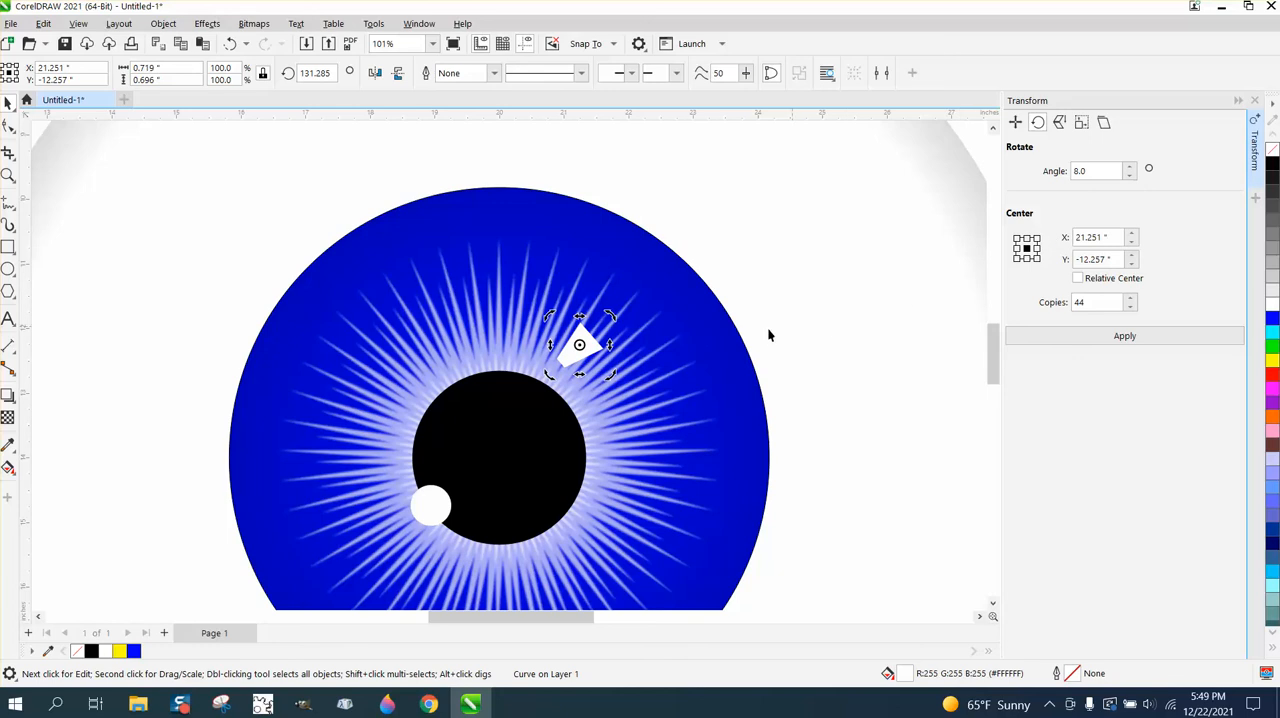
left_click_drag(614, 316, 613, 306)
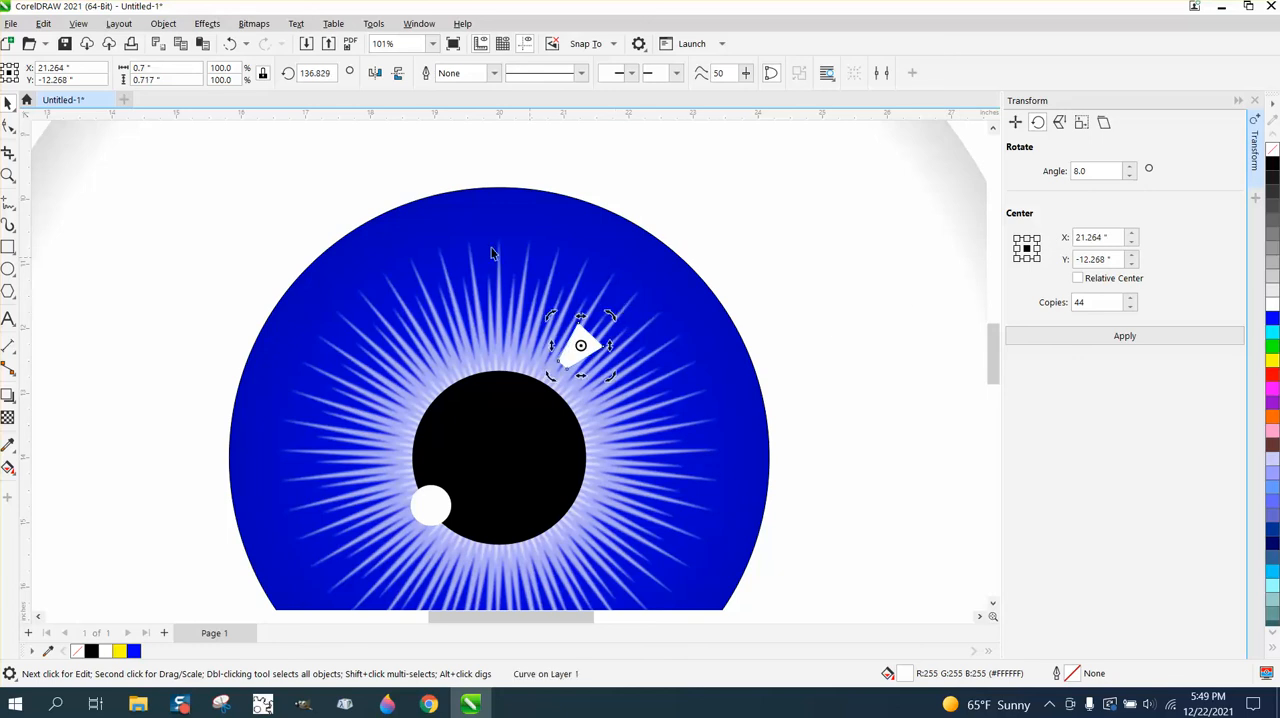
- Apply a Gaussian Blur with a radius of 13.1 pixels to the white tapered shape
left_click(214, 28)
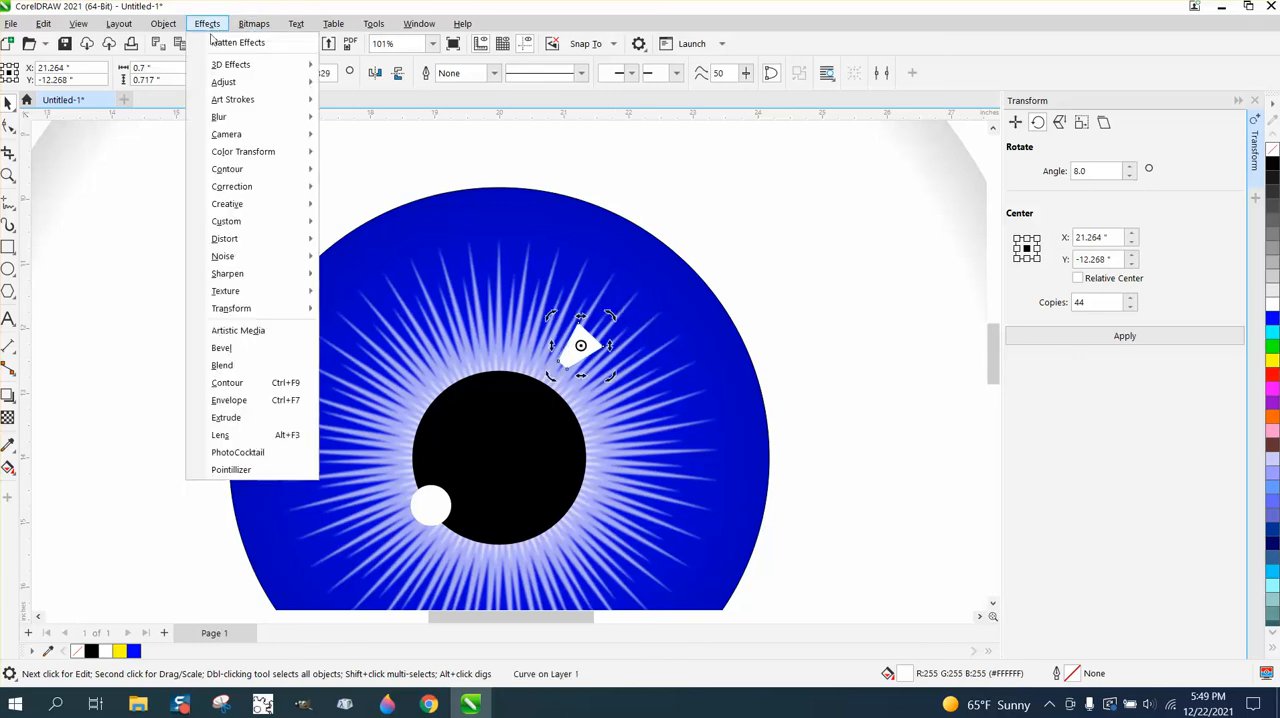
mouse_move(225, 117)
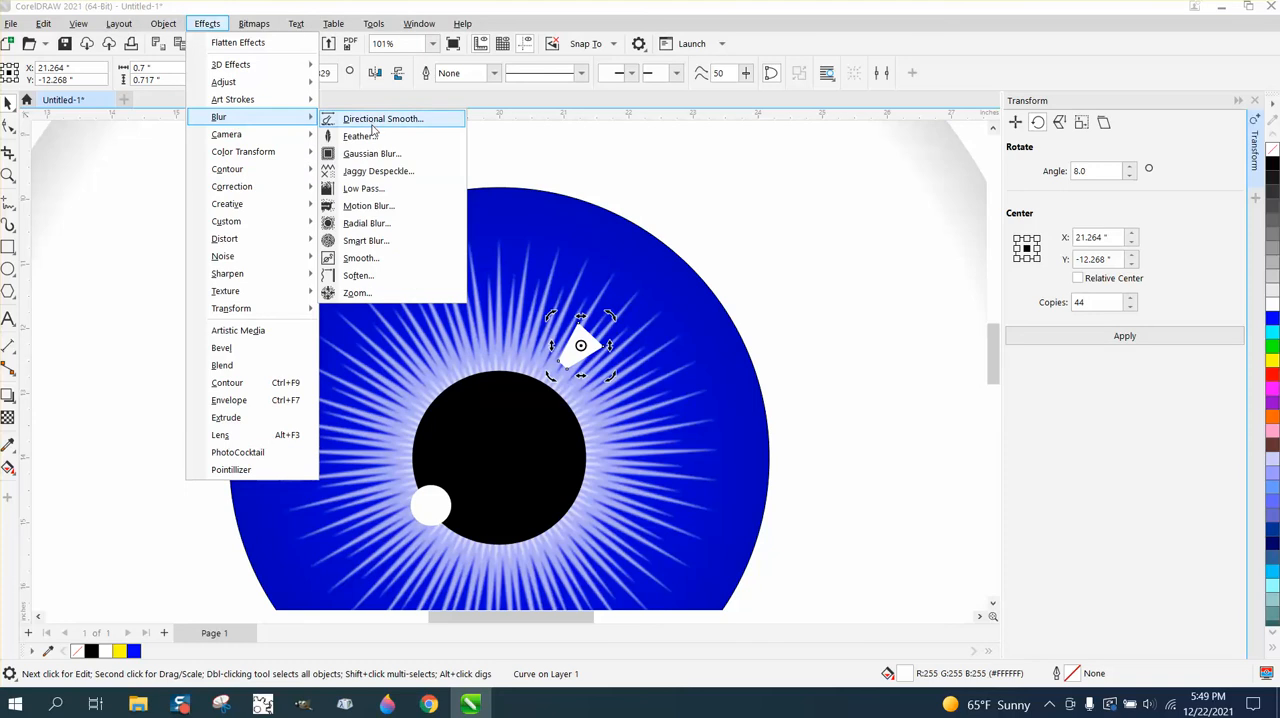
left_click(368, 155)
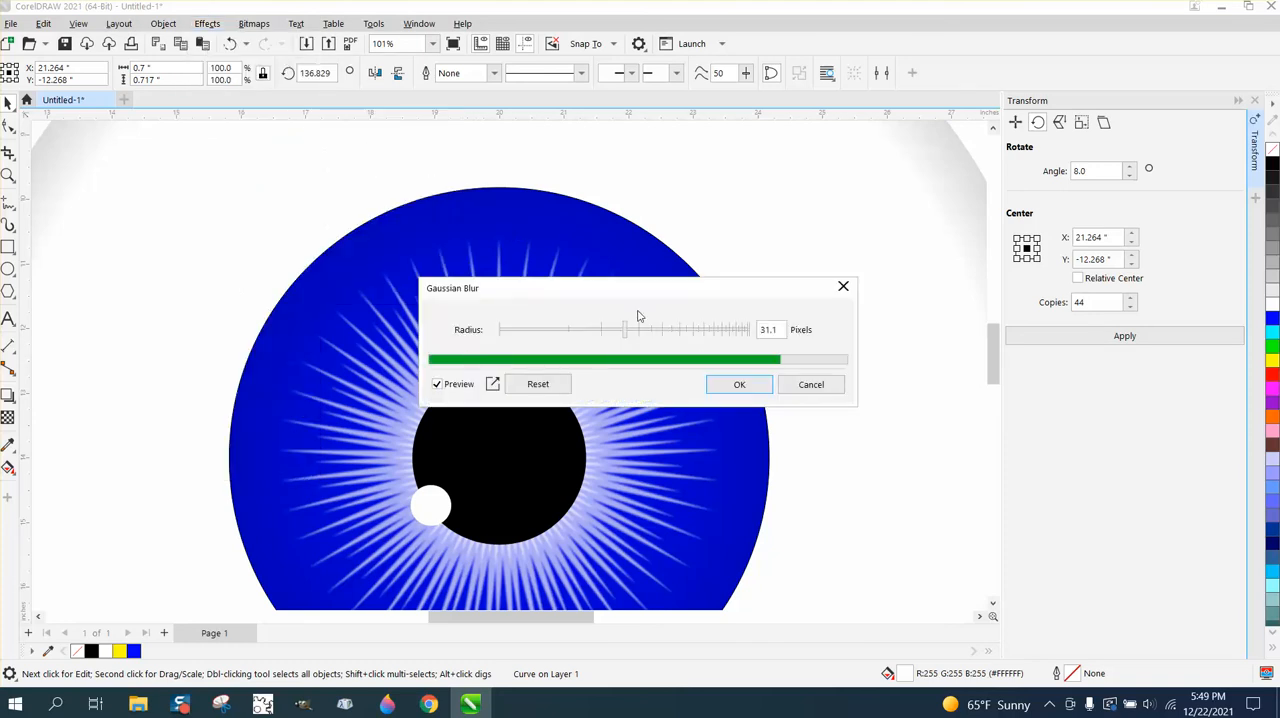
left_click_drag(648, 294, 789, 316)
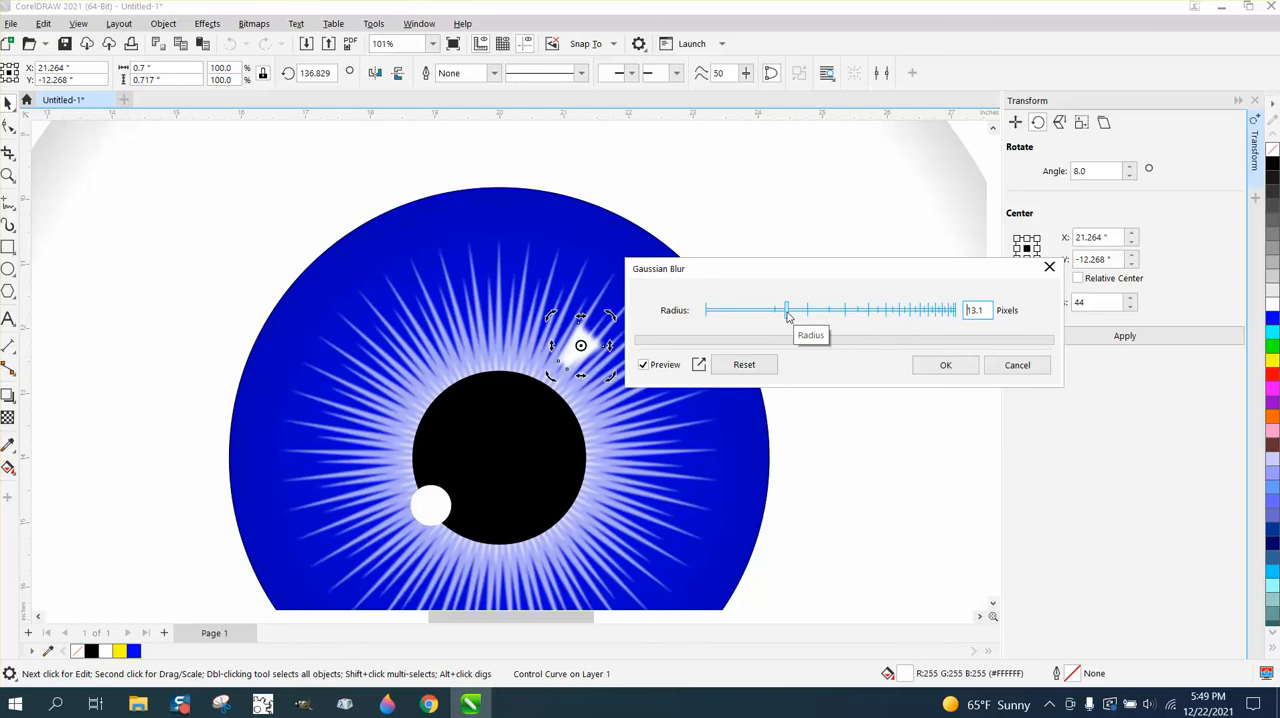
left_click(943, 365)
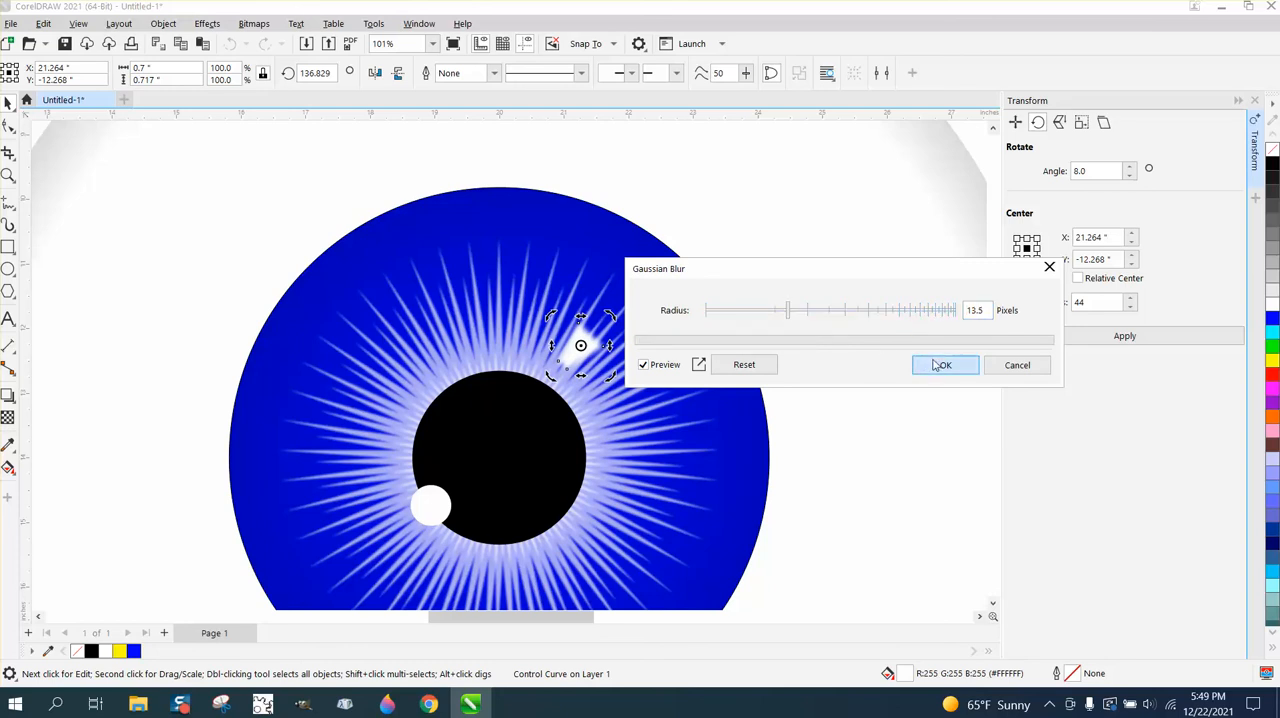
- Give the blurred white highlight a uniform transparency of 10 and deselect it
left_click(7, 417)
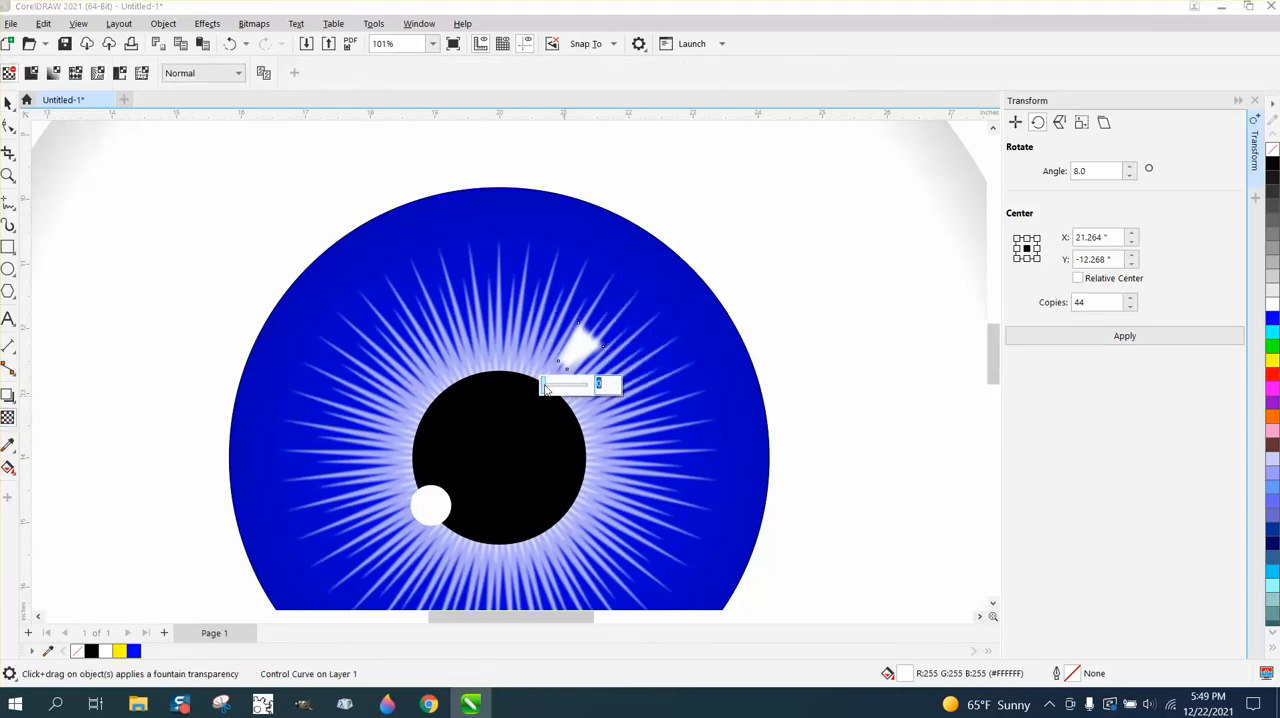
left_click_drag(545, 388, 547, 388)
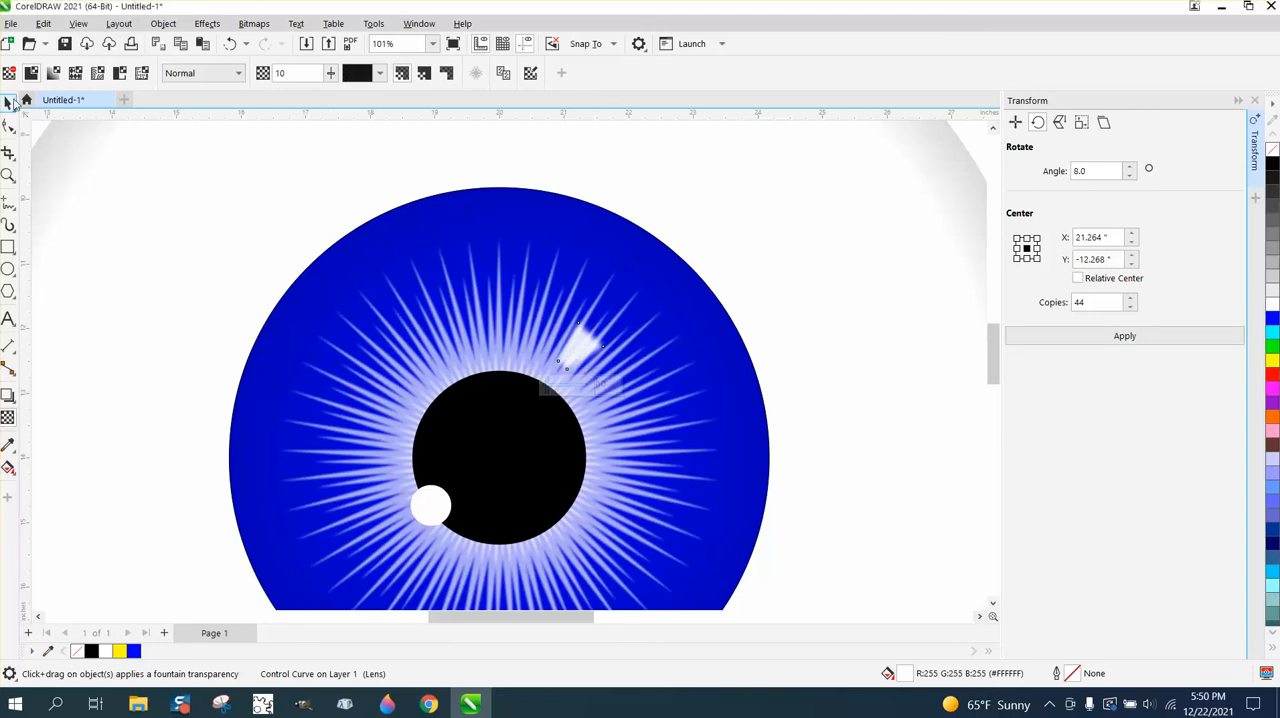
left_click(7, 104)
scroll(491, 175, "down", 4)
left_click(218, 243)
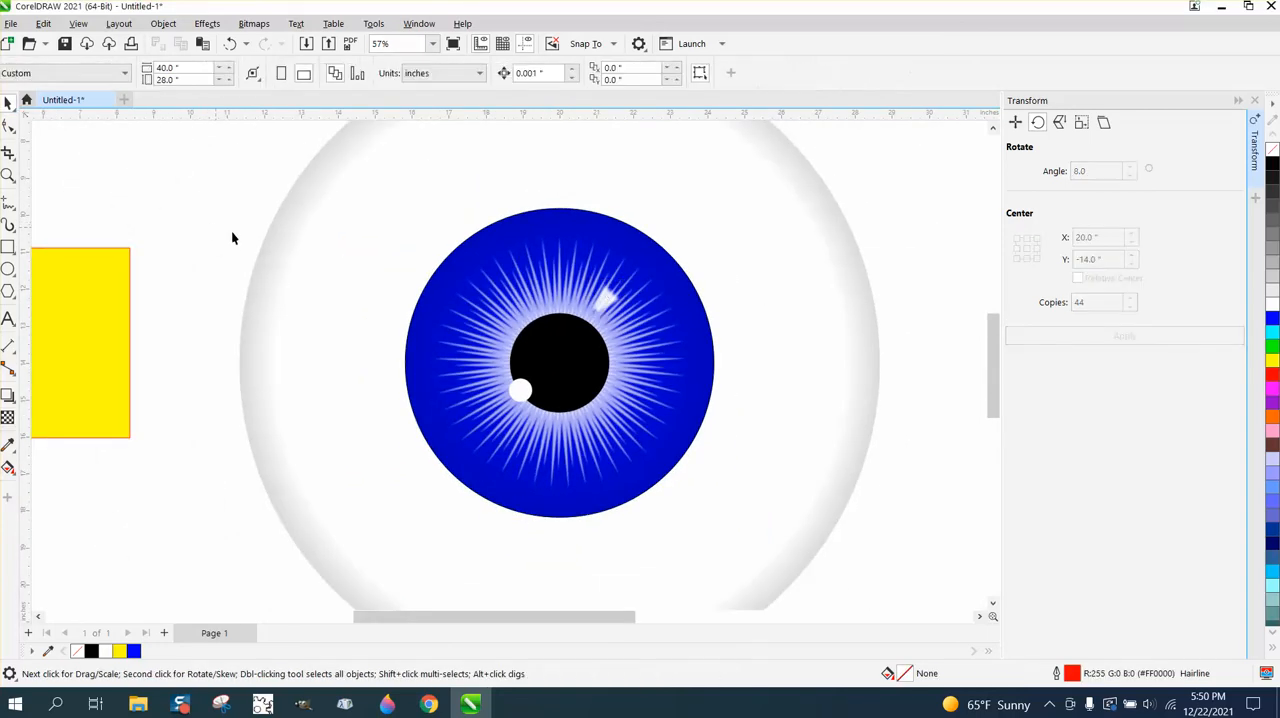
- Draw a flat ellipse about 17.7 by 2.7 in across the eyeball's lower edge and fill it black
scroll(250, 232, "down", 4)
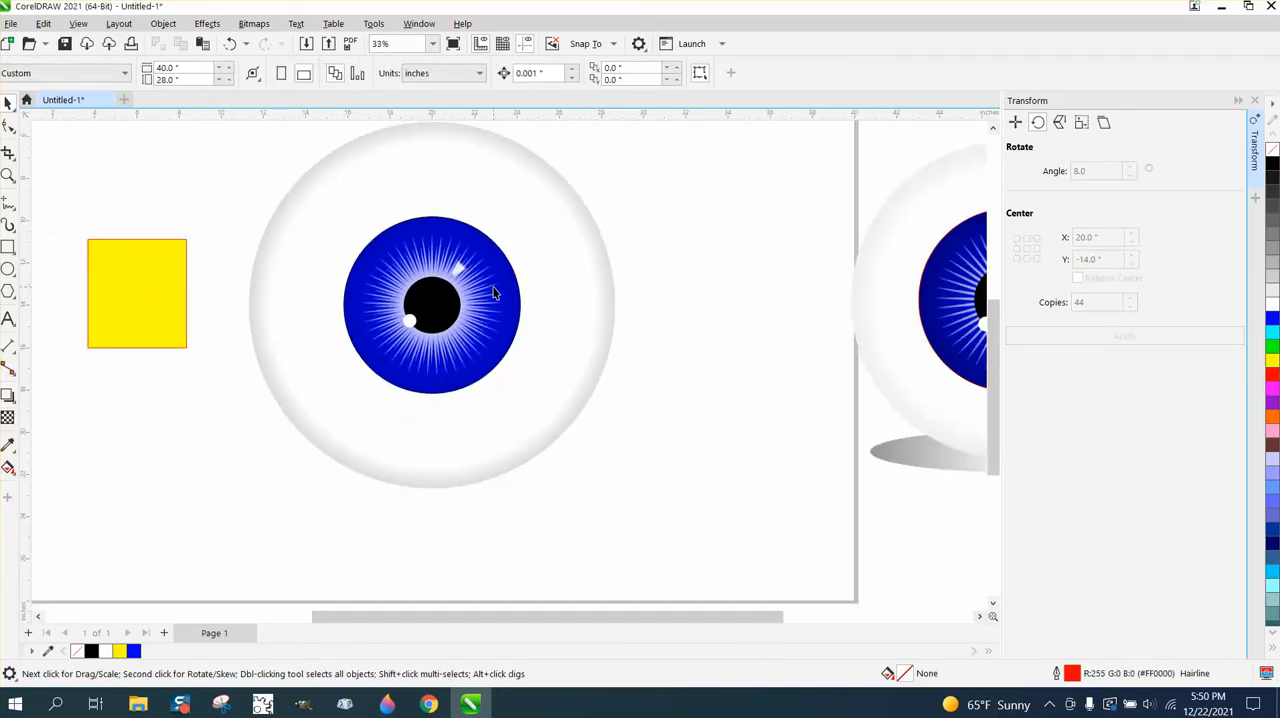
left_click(8, 269)
left_click_drag(253, 438, 636, 505)
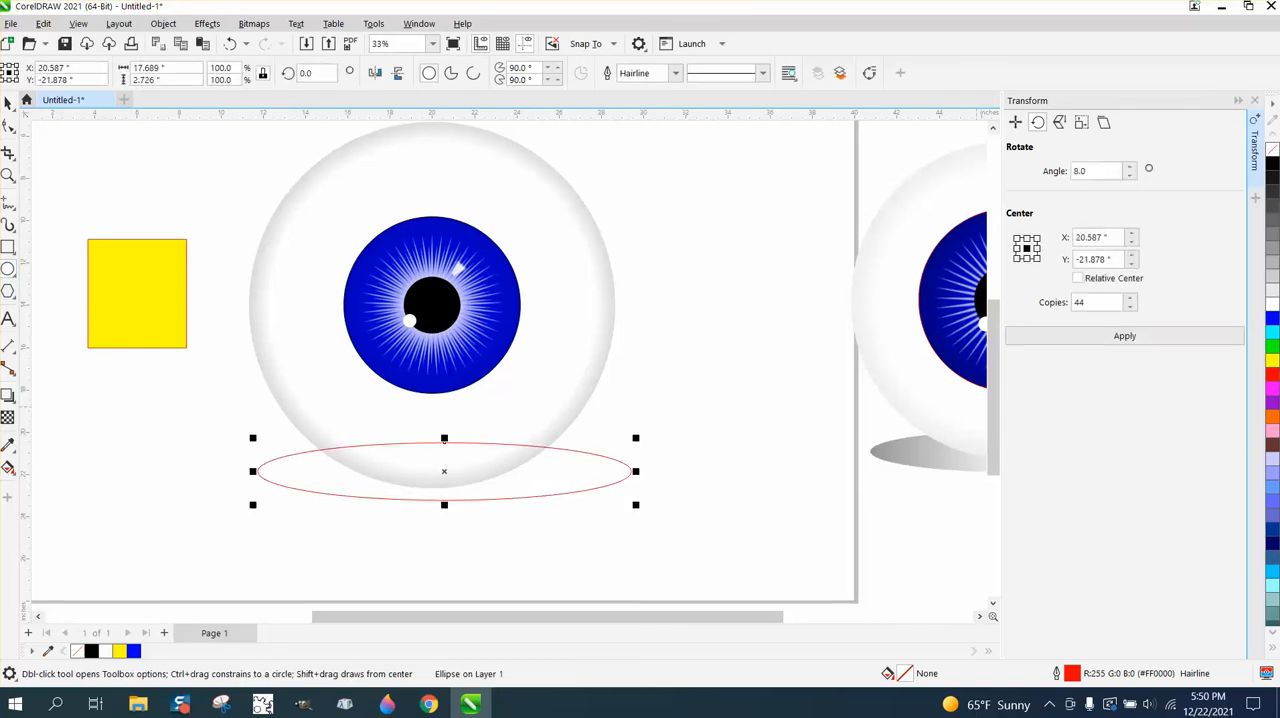
left_click(1273, 166)
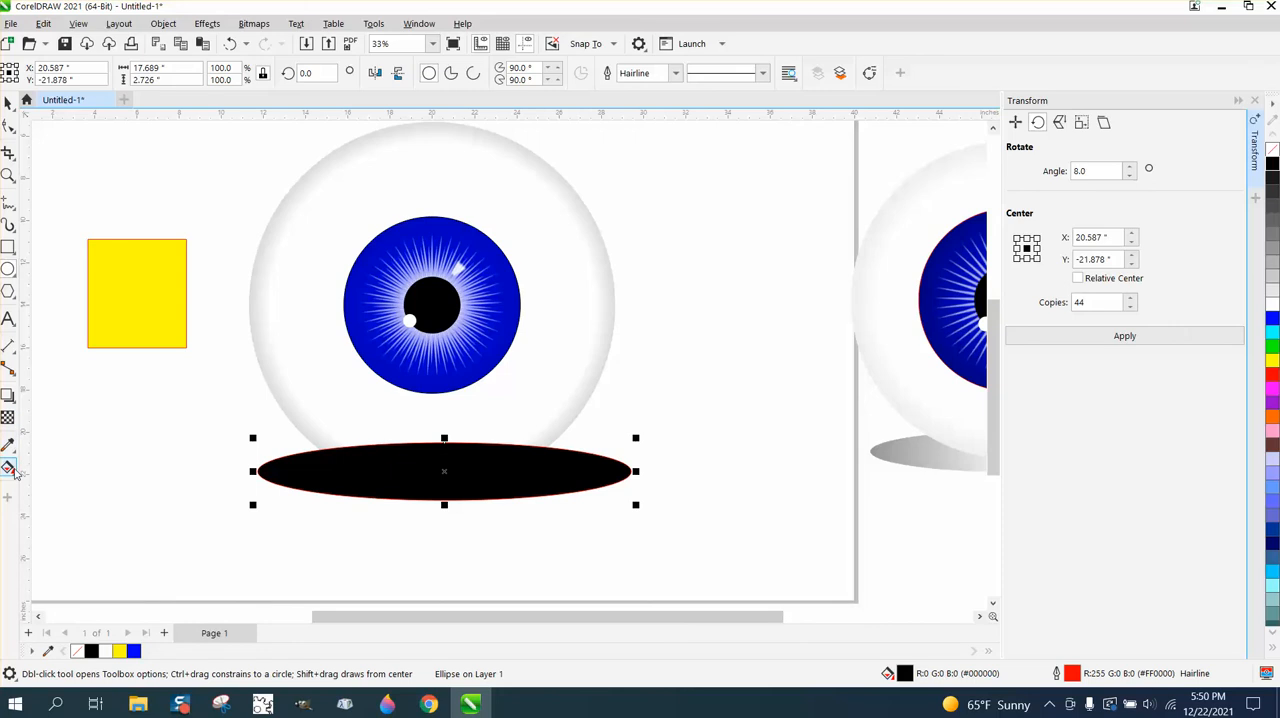
- Apply an elliptical fountain fill to the flat ellipse, running from a white centre to black edges, and centre it on the shape
left_click(8, 467)
left_click_drag(430, 473, 690, 476)
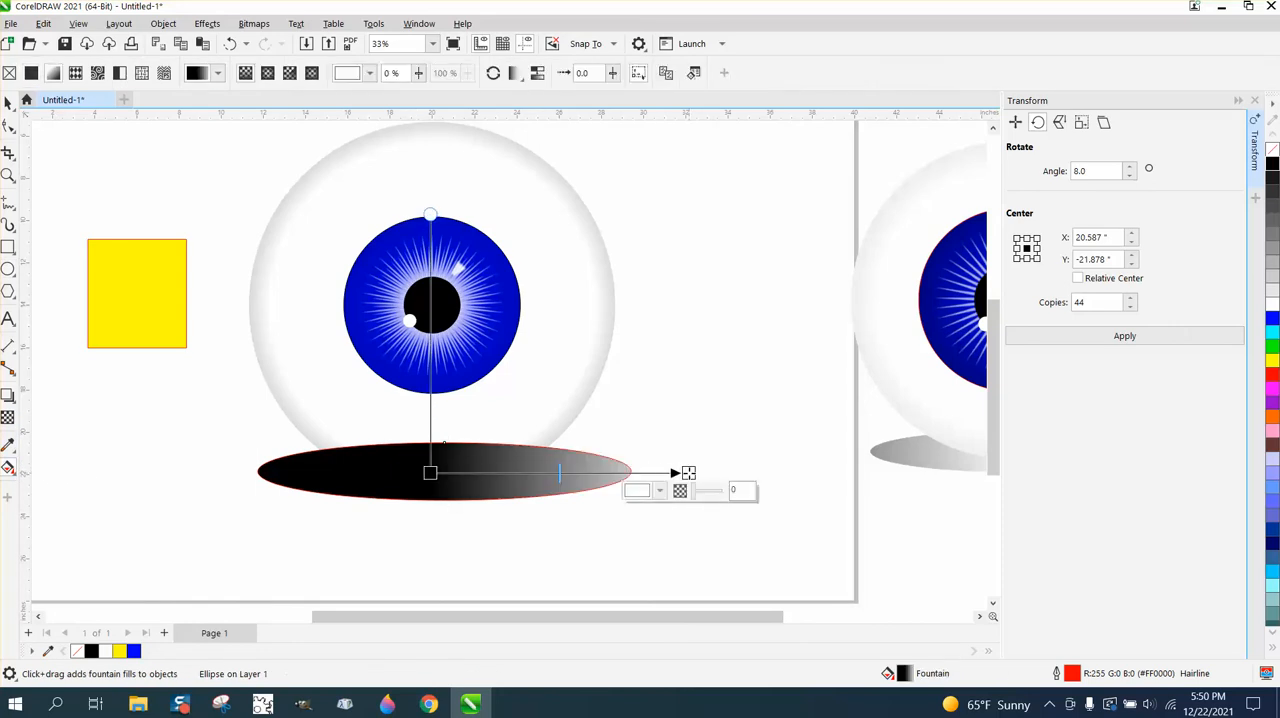
left_click(267, 73)
left_click_drag(559, 473, 444, 472)
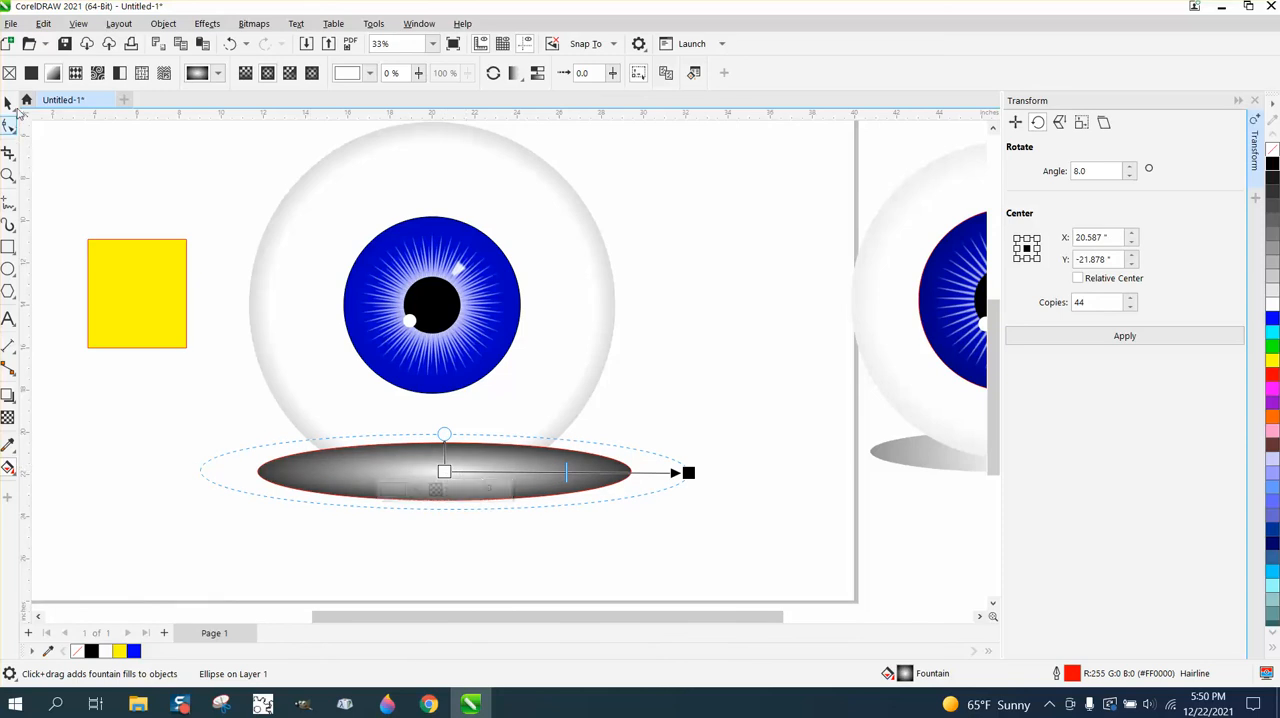
- Send the gradient-filled shadow ellipse behind the eyeball
left_click(9, 102)
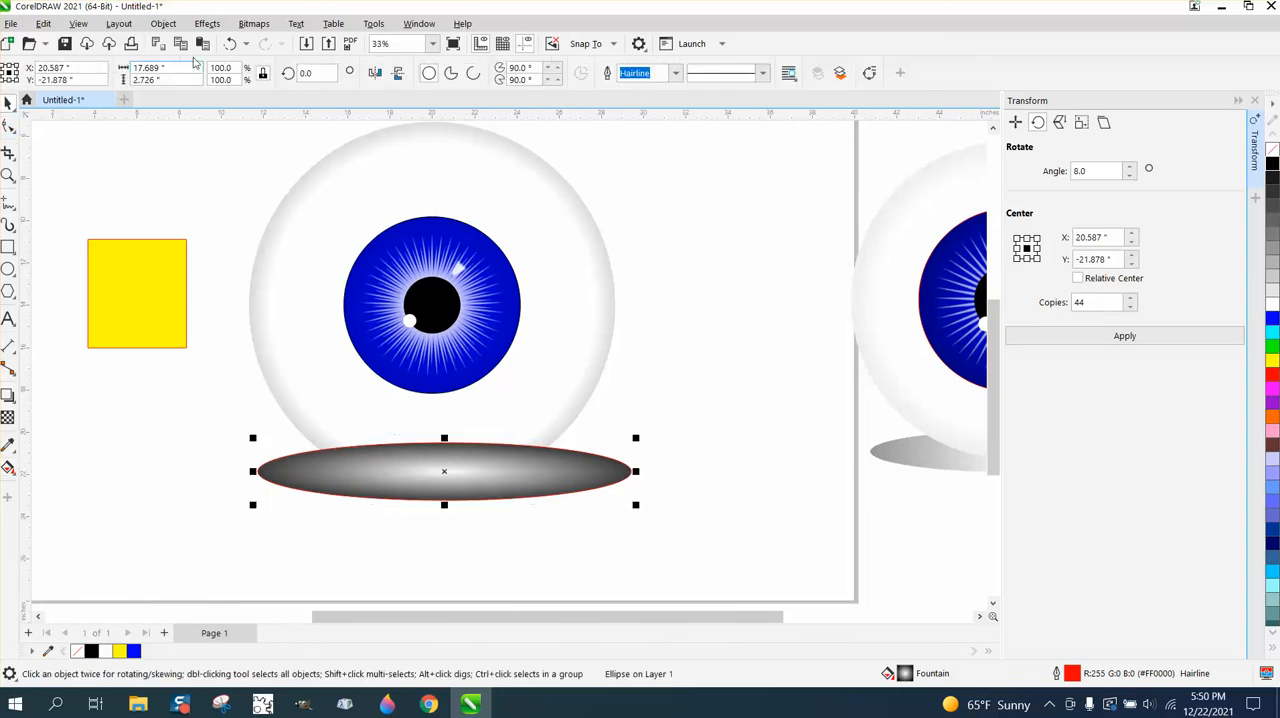
left_click(163, 23)
mouse_move(194, 272)
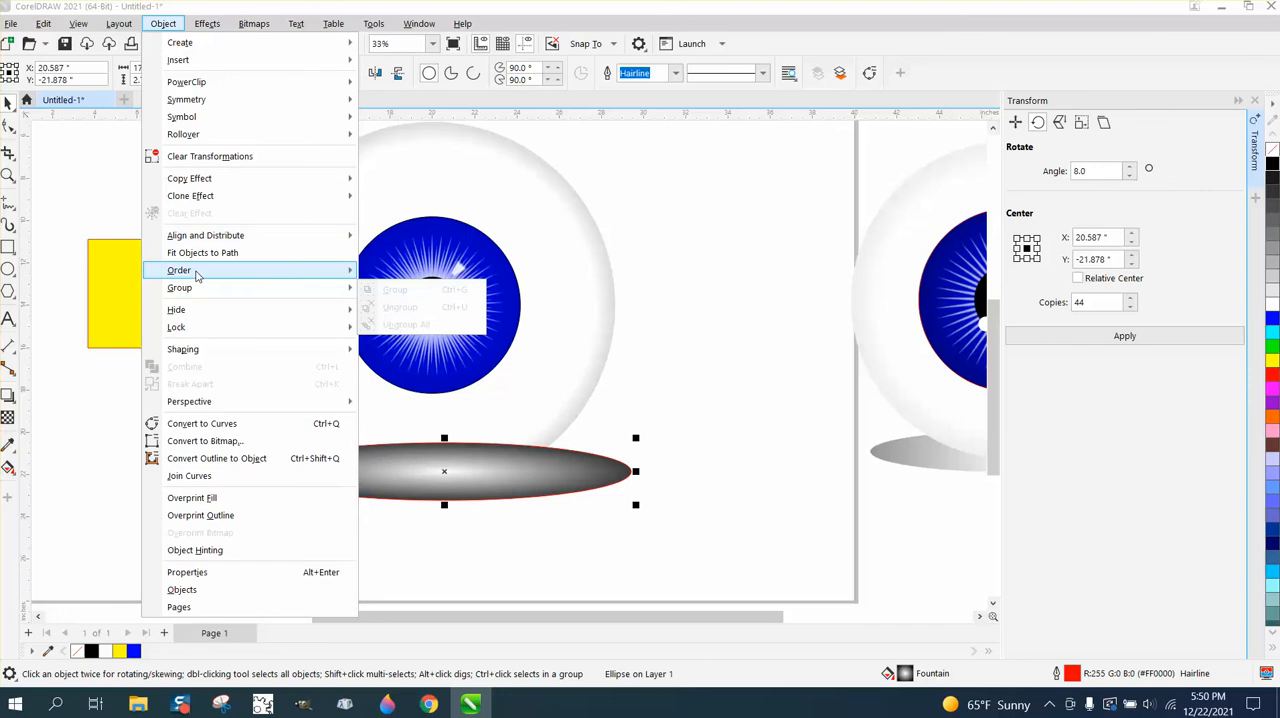
left_click(400, 291)
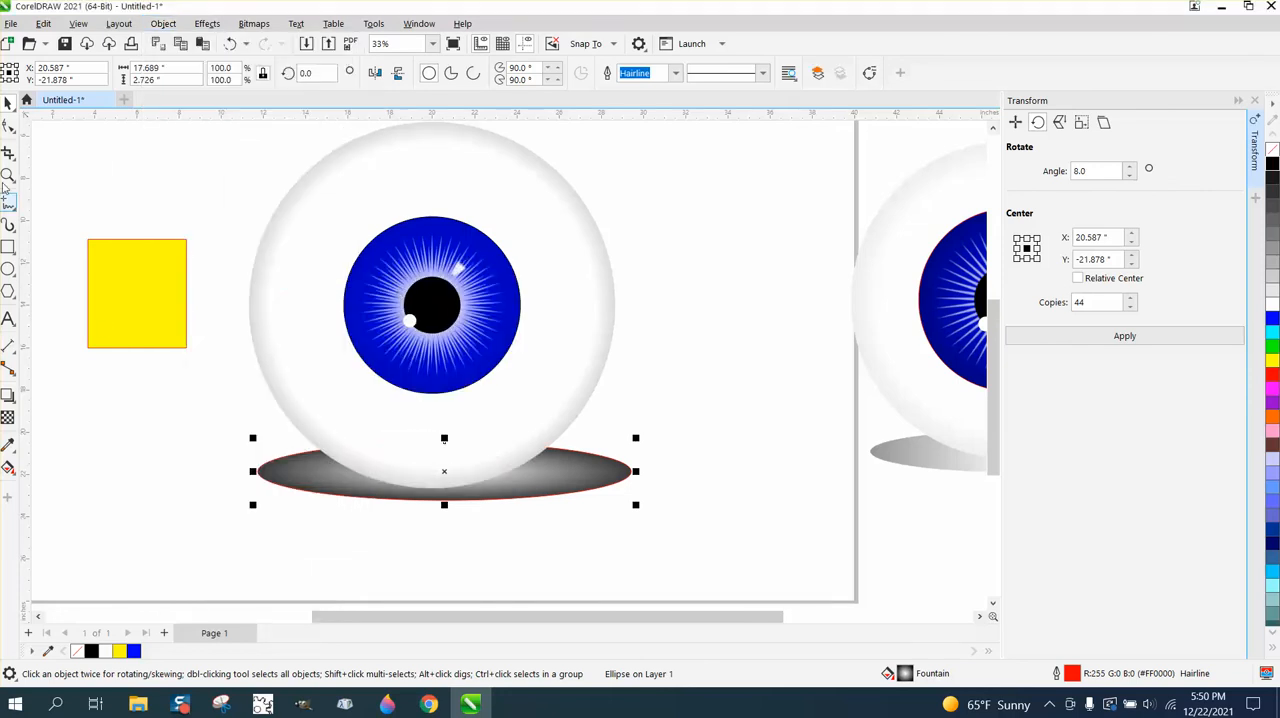
- Remove the shadow ellipse's outline and move it slightly down and left, centred beneath the eyeball
right_click(1272, 149)
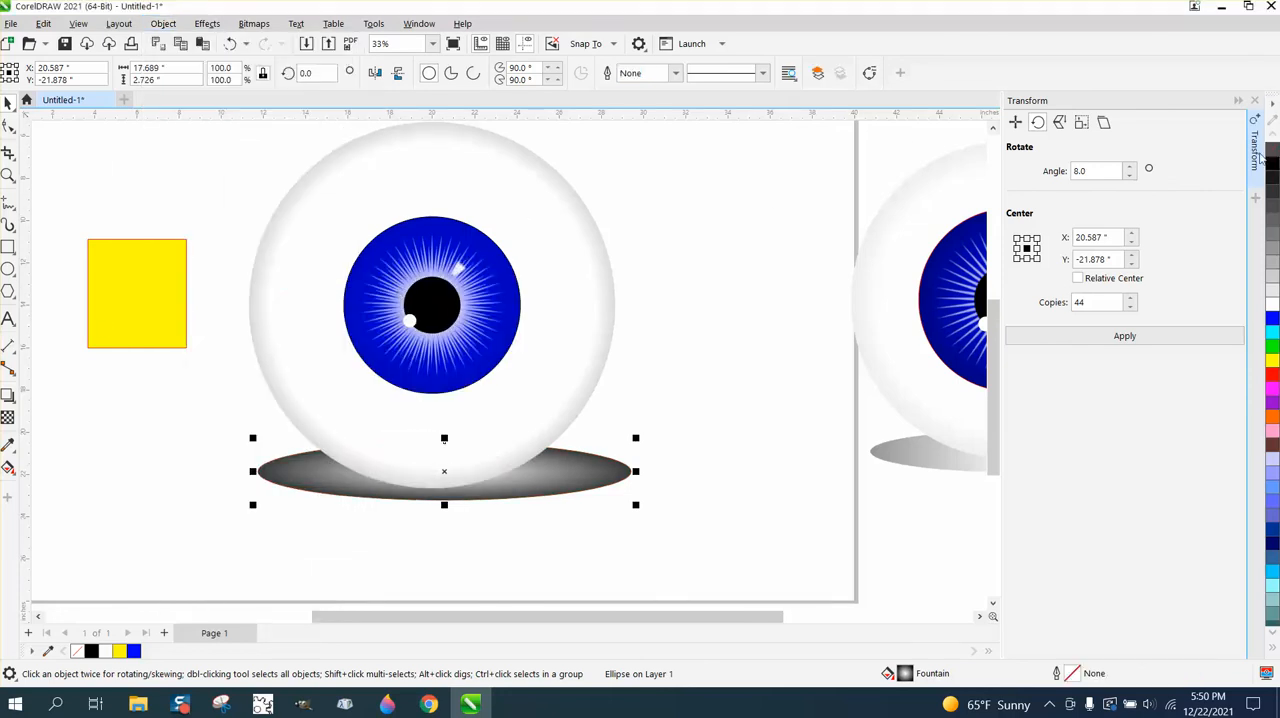
left_click_drag(623, 479, 610, 488)
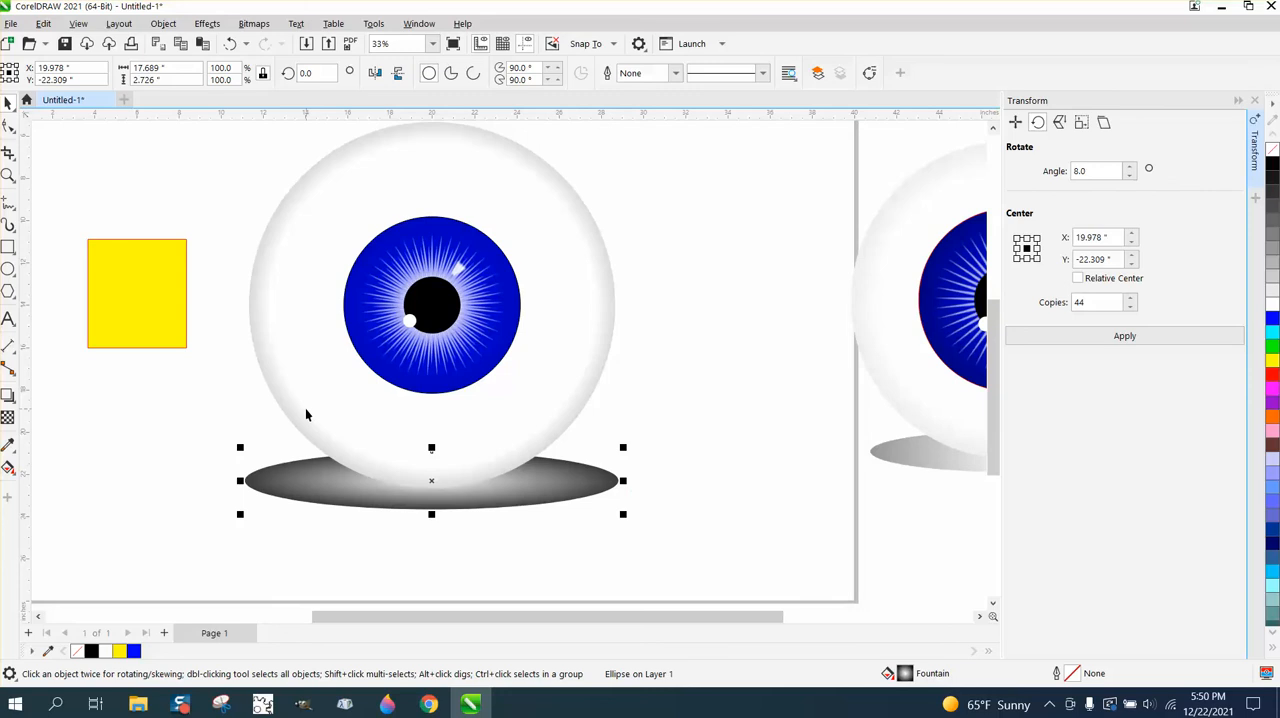
- Delete the yellow square beside the eyeball
left_click(142, 336)
key("Delete")
- Compare the new eyeball with the reference eyeball beside it, examining the iris colour, spikes and highlights up close
scroll(143, 311, "down", 2)
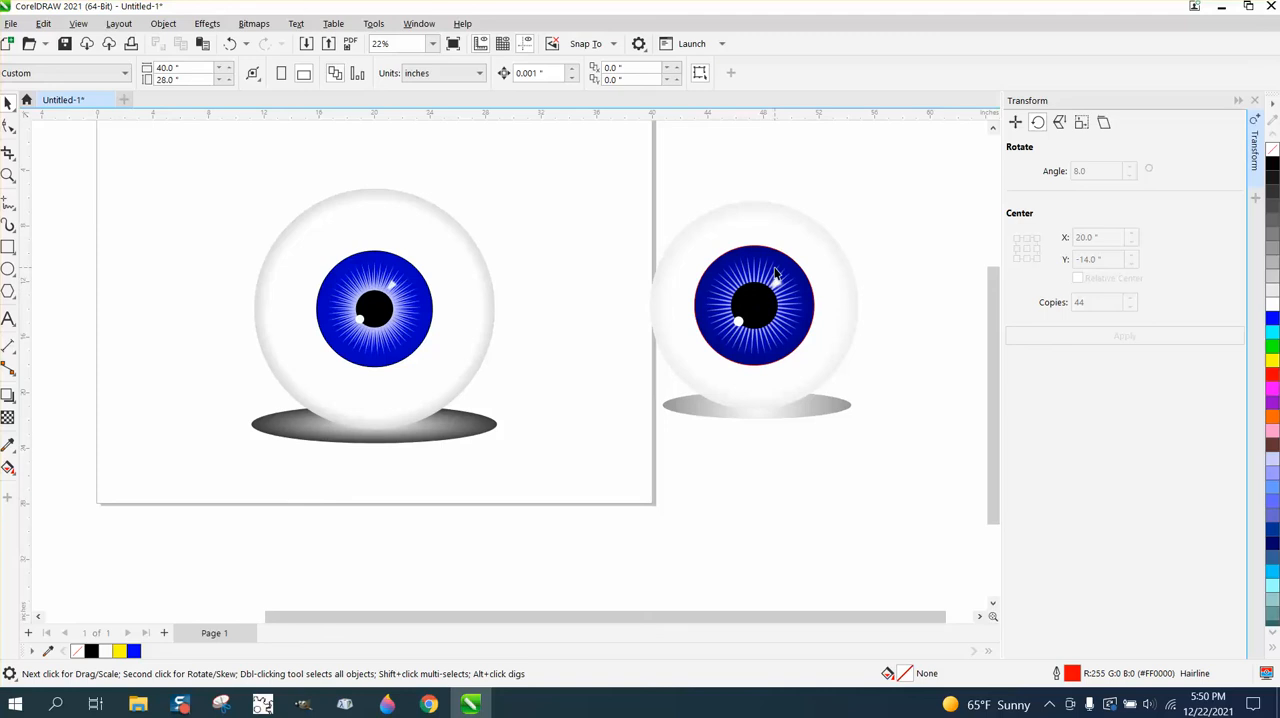
left_click(420, 287)
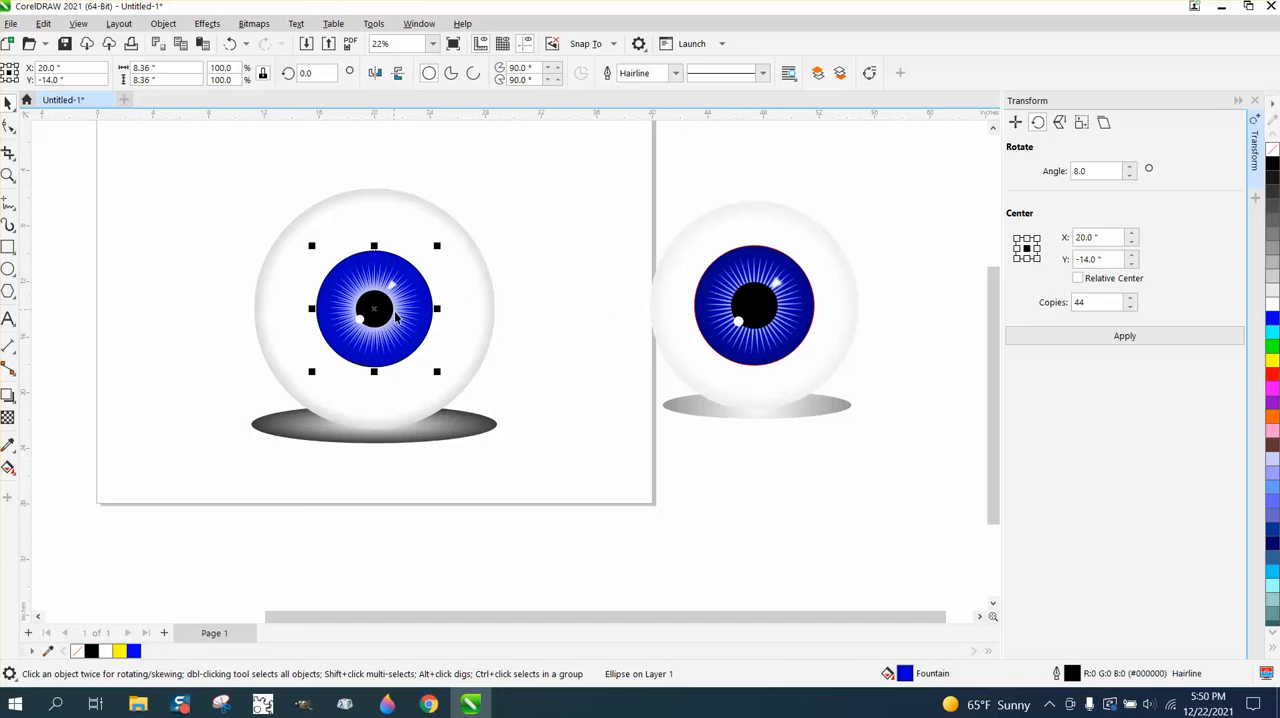
left_click(8, 175)
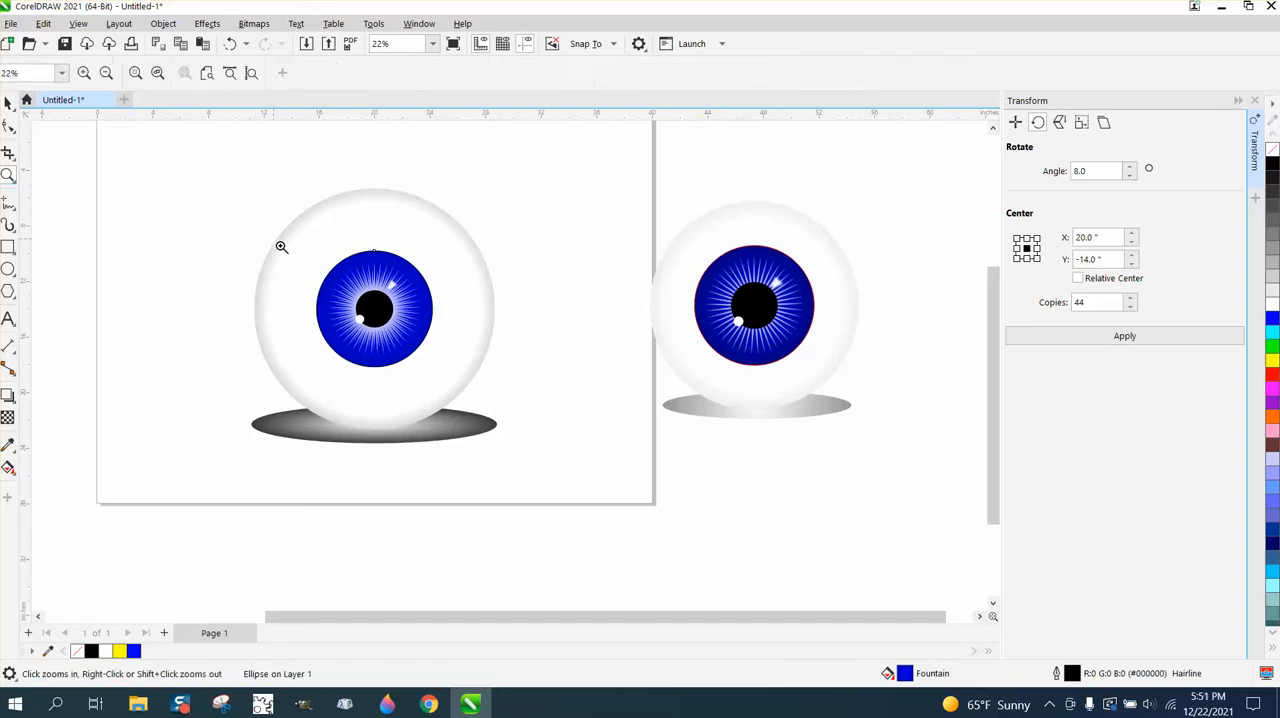
left_click_drag(280, 246, 949, 389)
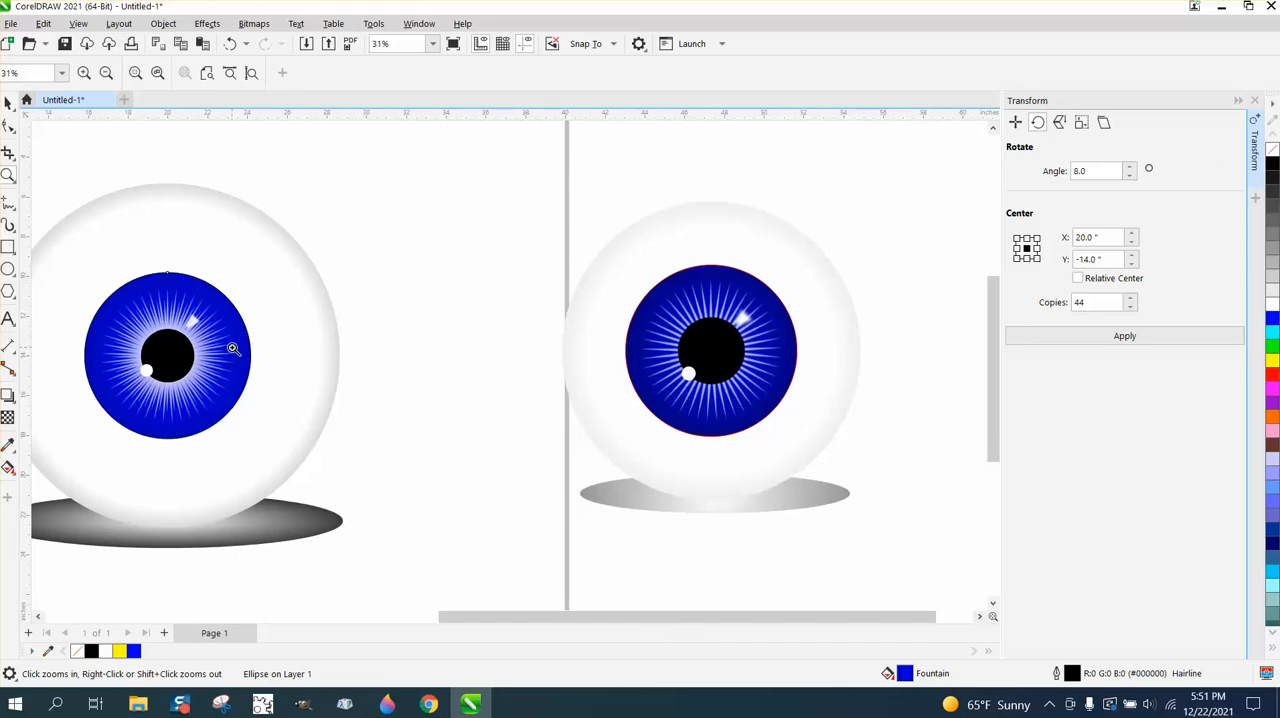
left_click_drag(583, 266, 845, 422)
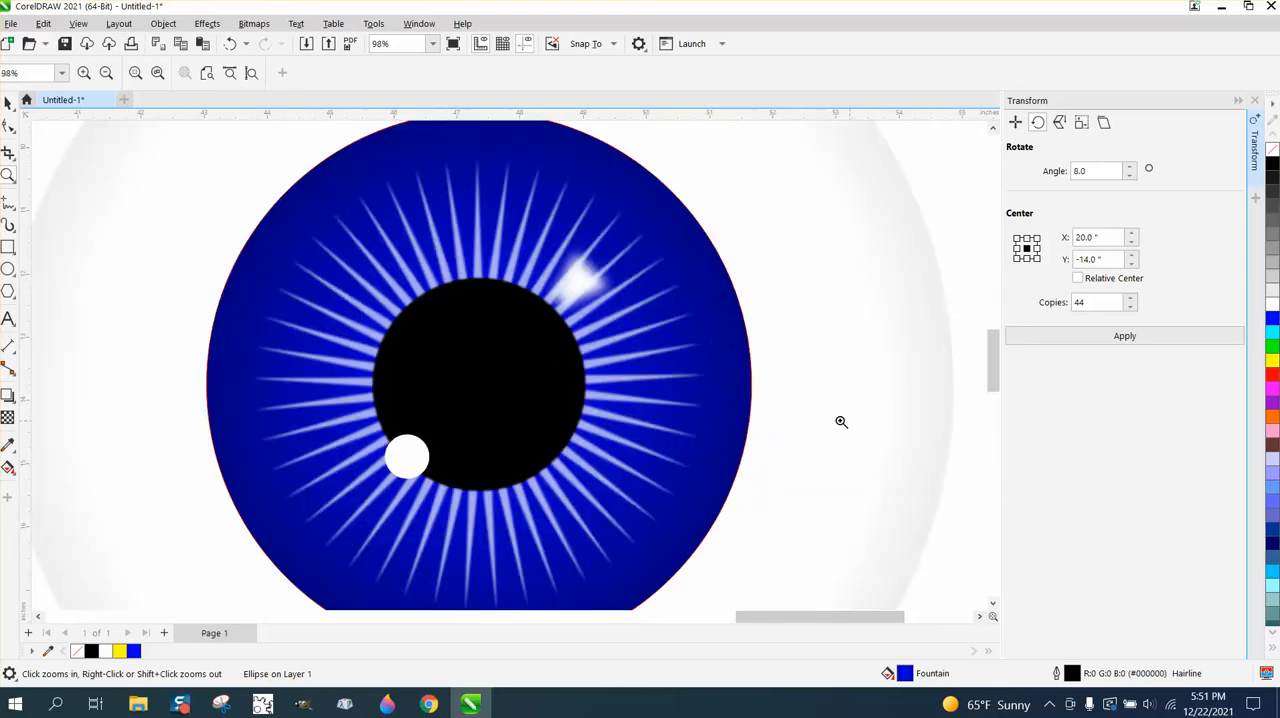
right_click(549, 359)
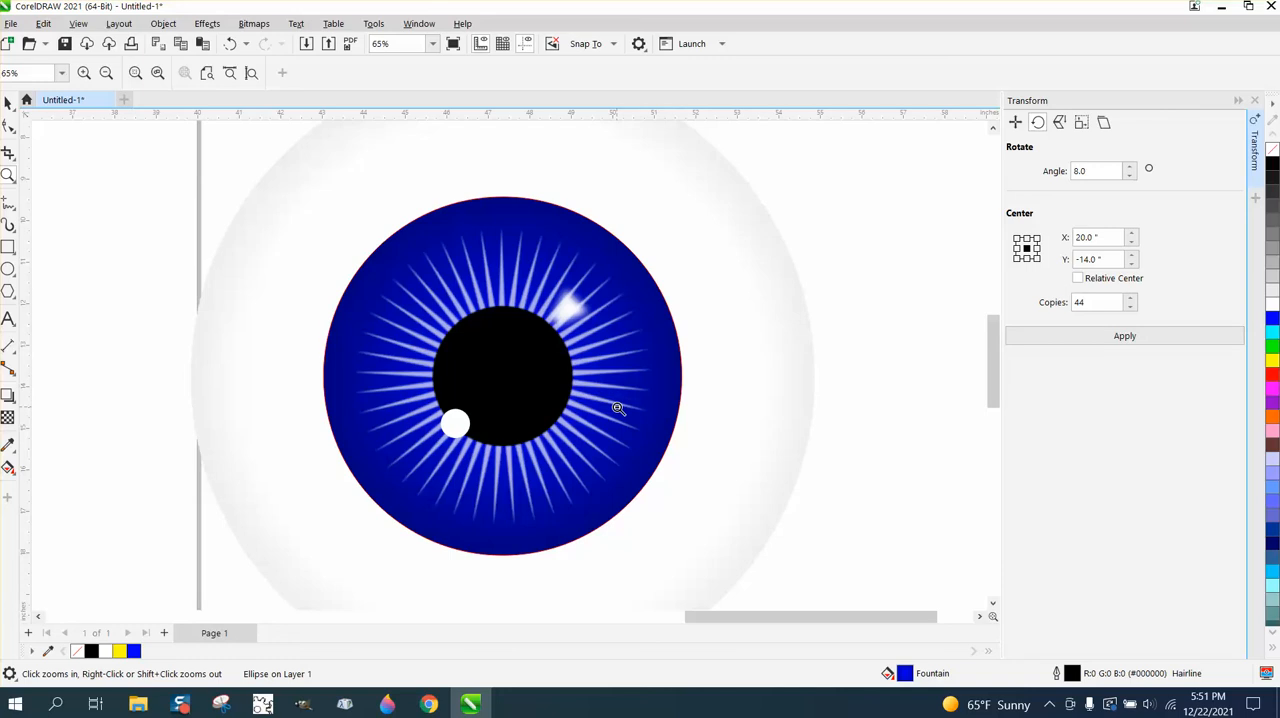